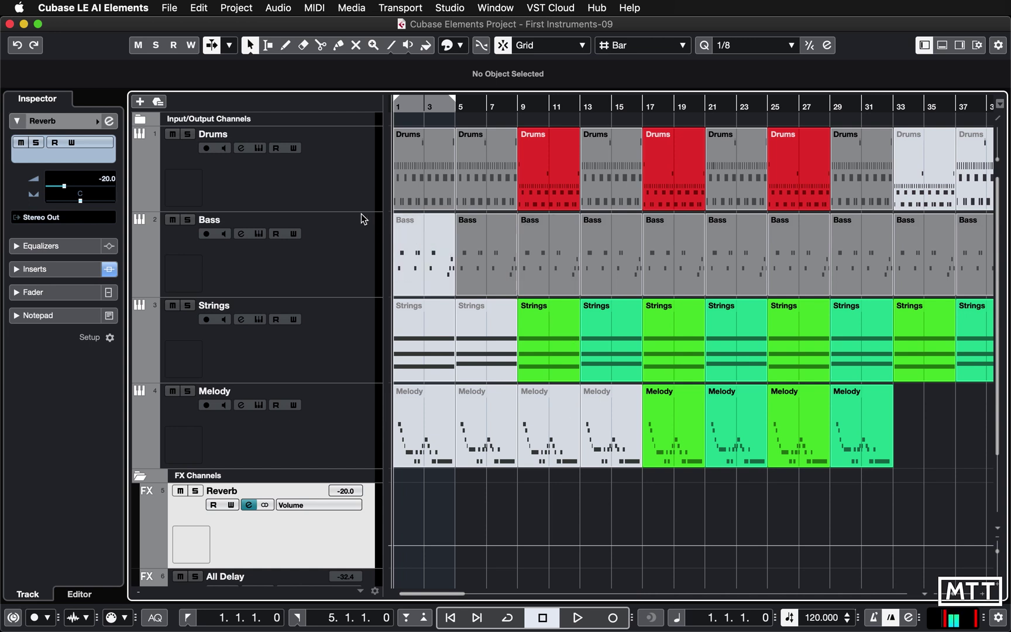
# Review the channel settings and audio sends of the Drums, Bass, Strings and Melody tracks, finishing on Bass
pyautogui.click(343, 188)
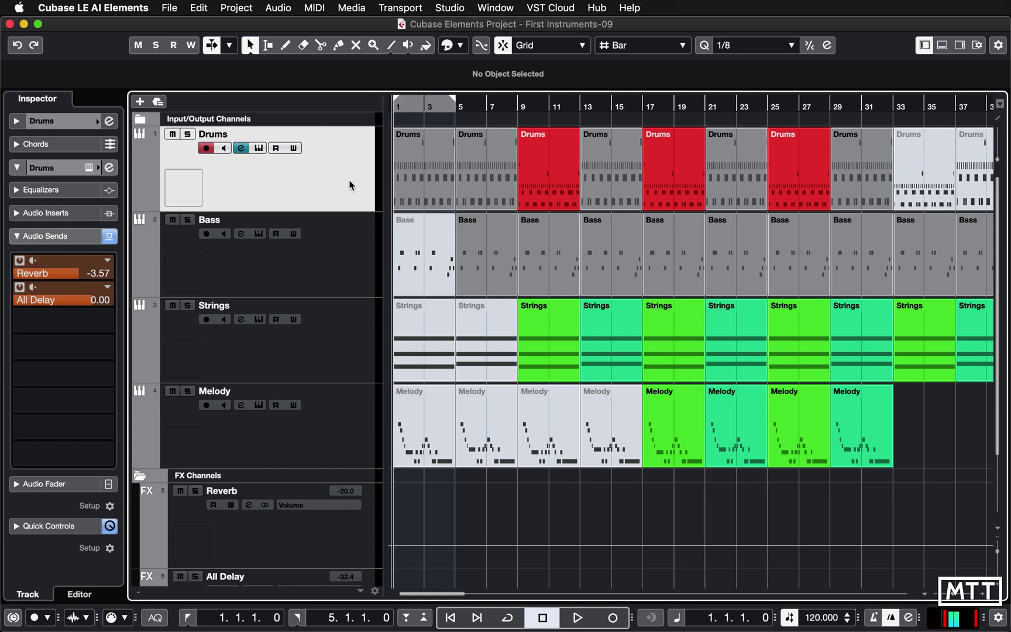
pyautogui.click(347, 253)
pyautogui.click(343, 329)
pyautogui.click(345, 406)
pyautogui.click(345, 323)
pyautogui.click(335, 272)
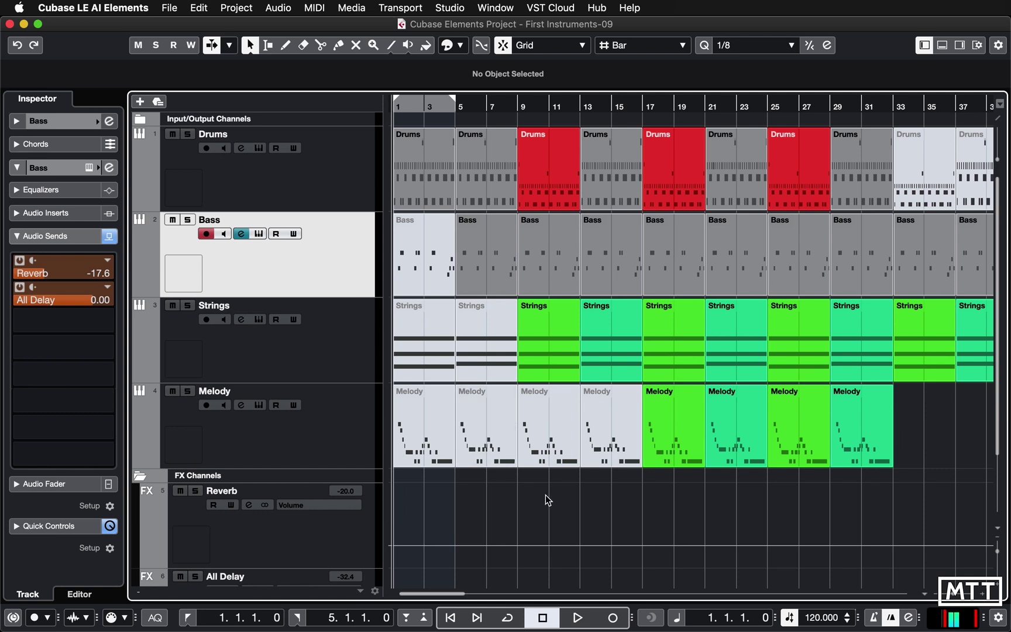
# Set the locators to bars 9–17 around the selected Strings and Melody parts and turn on cycle playback
pyautogui.moveTo(545, 490); pyautogui.dragTo(615, 352)
pyautogui.press('p')
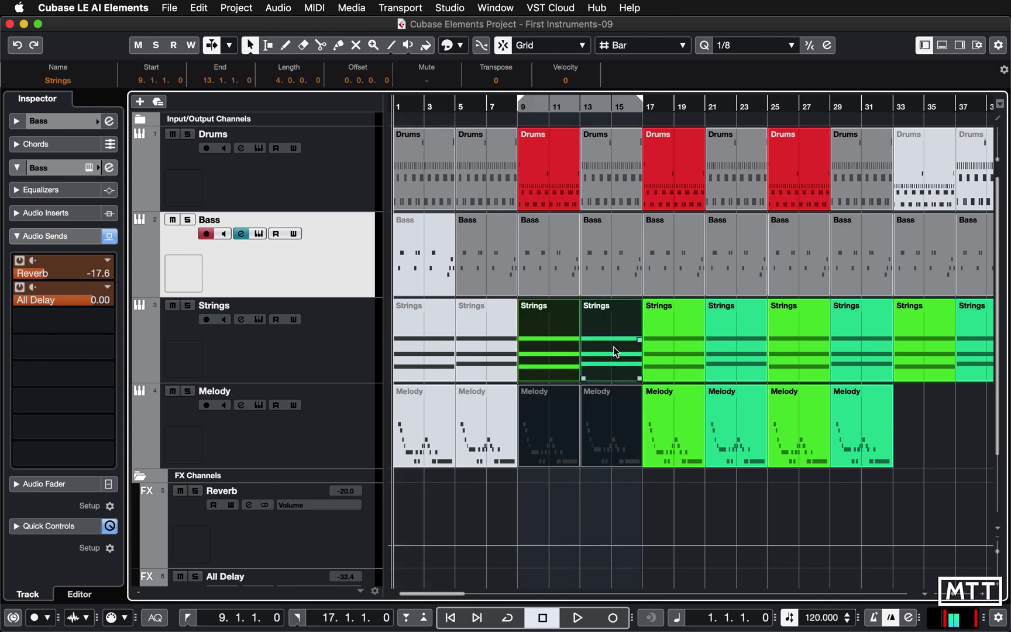
pyautogui.click(585, 494)
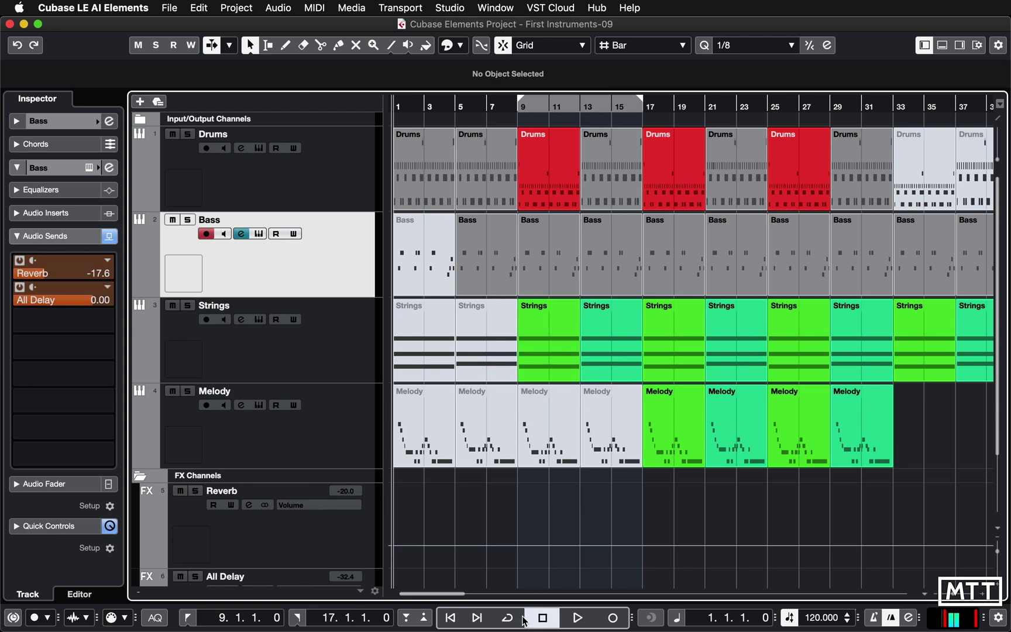
pyautogui.click(507, 617)
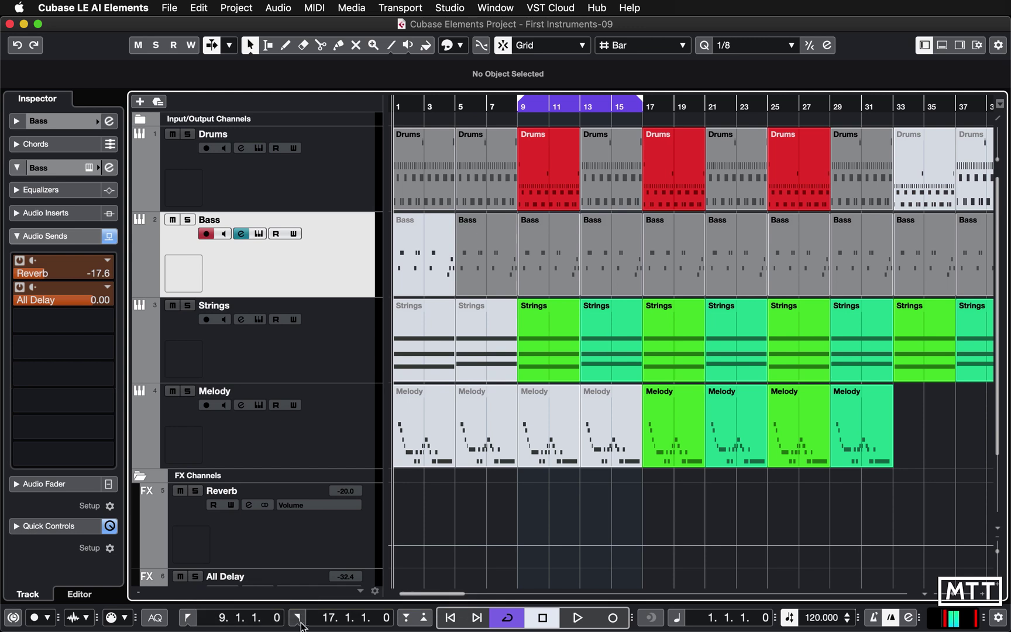
# Move the playhead to the left locator at bar 9, audition the looped section and stop playback
pyautogui.click(187, 618)
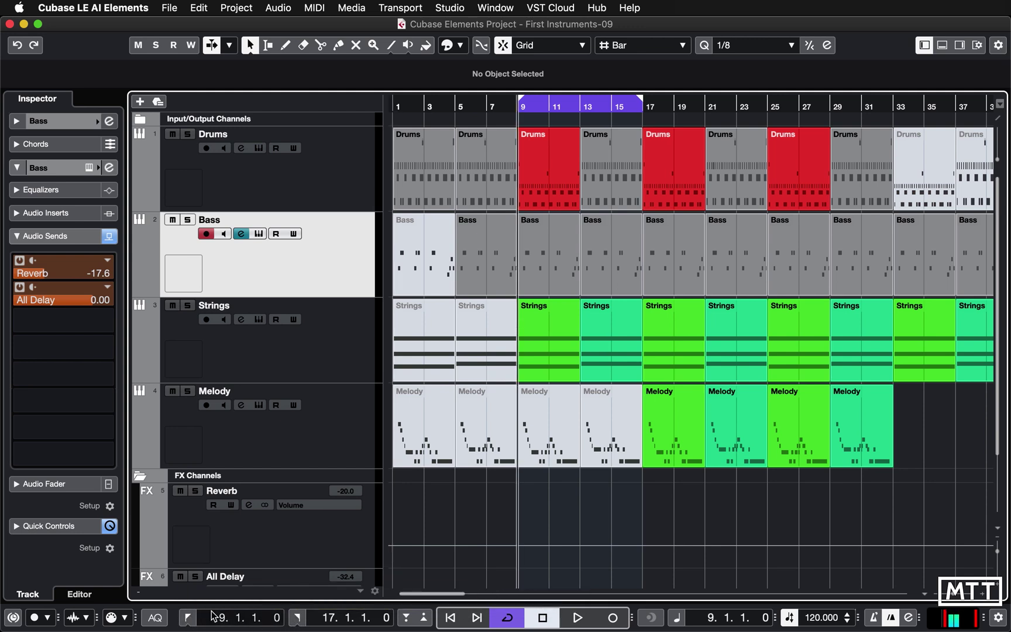
pyautogui.click(577, 618)
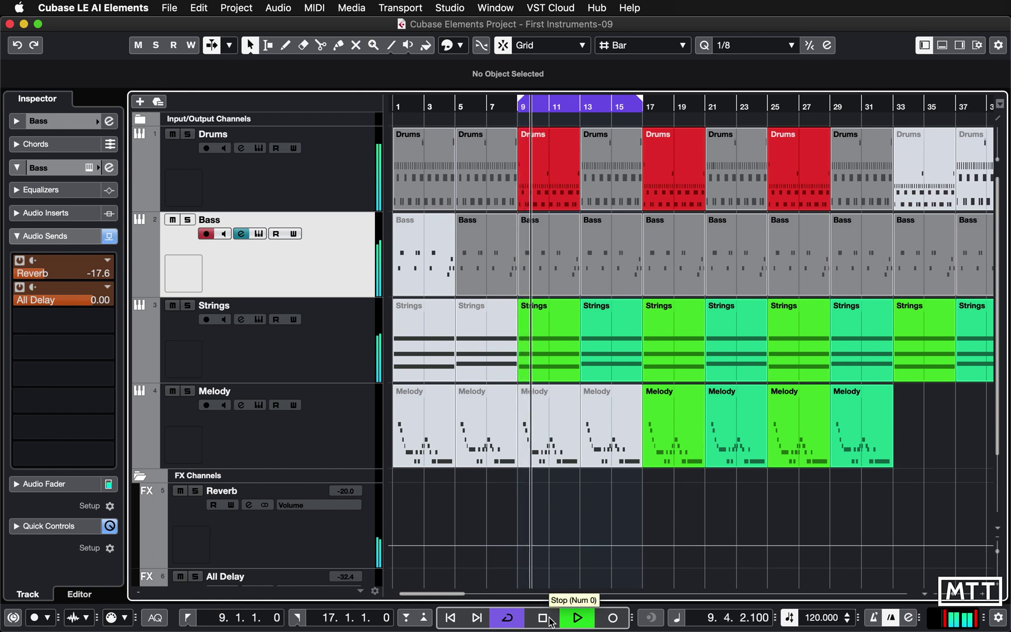
pyautogui.click(550, 619)
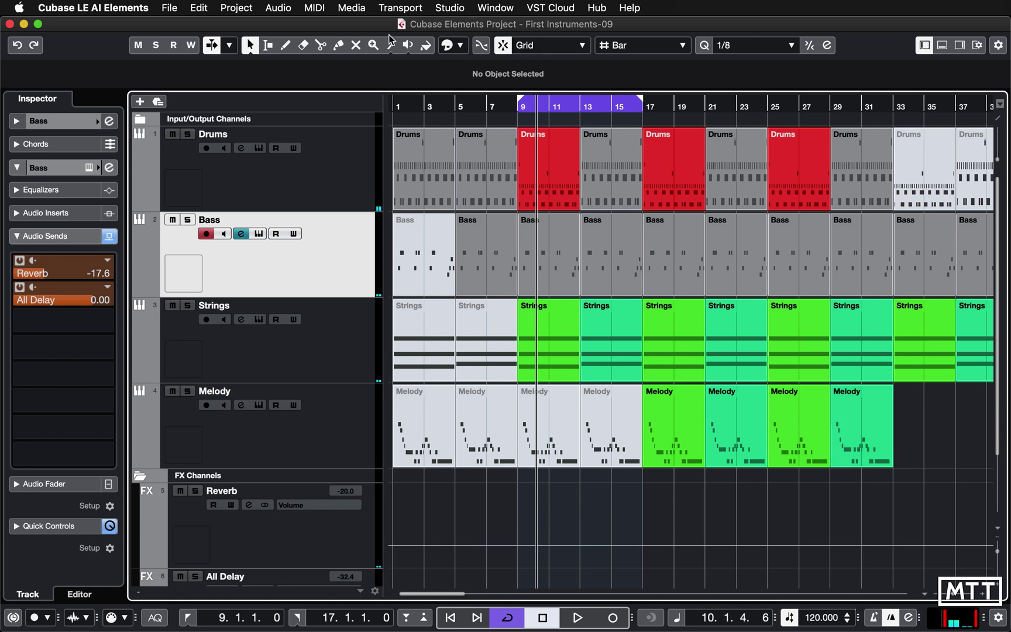
# Open the Loop Browser and restrict the displayed media types to audio files by excluding MIDI loops
pyautogui.click(356, 13)
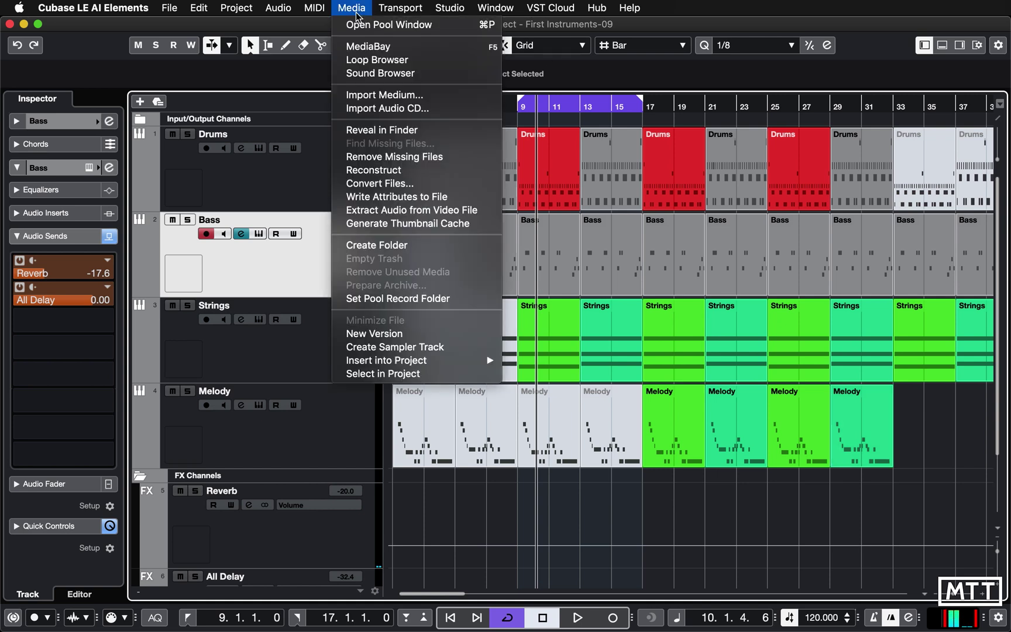
pyautogui.click(372, 61)
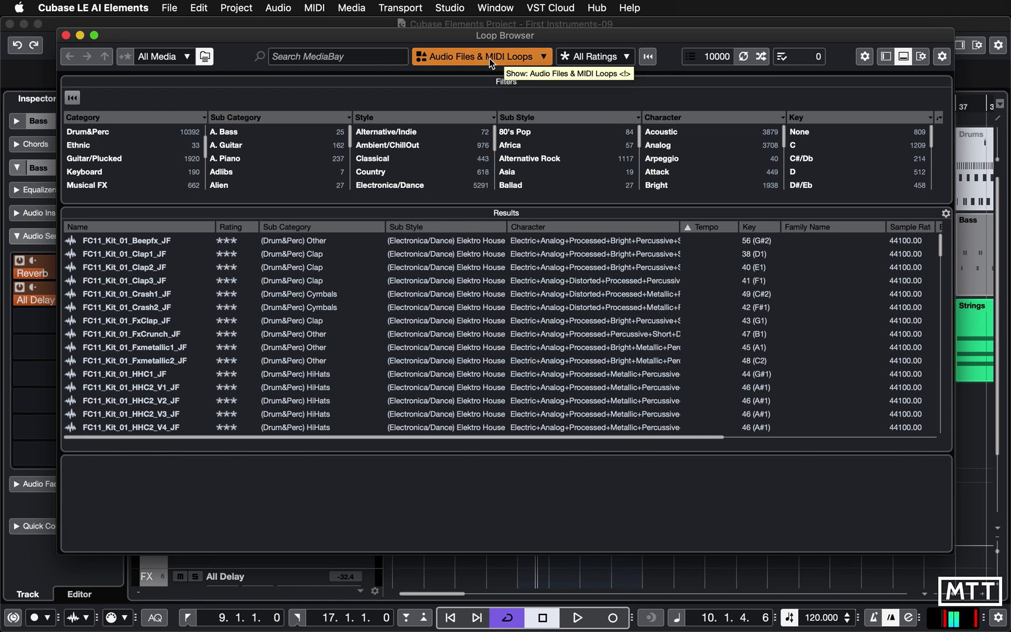
pyautogui.click(471, 57)
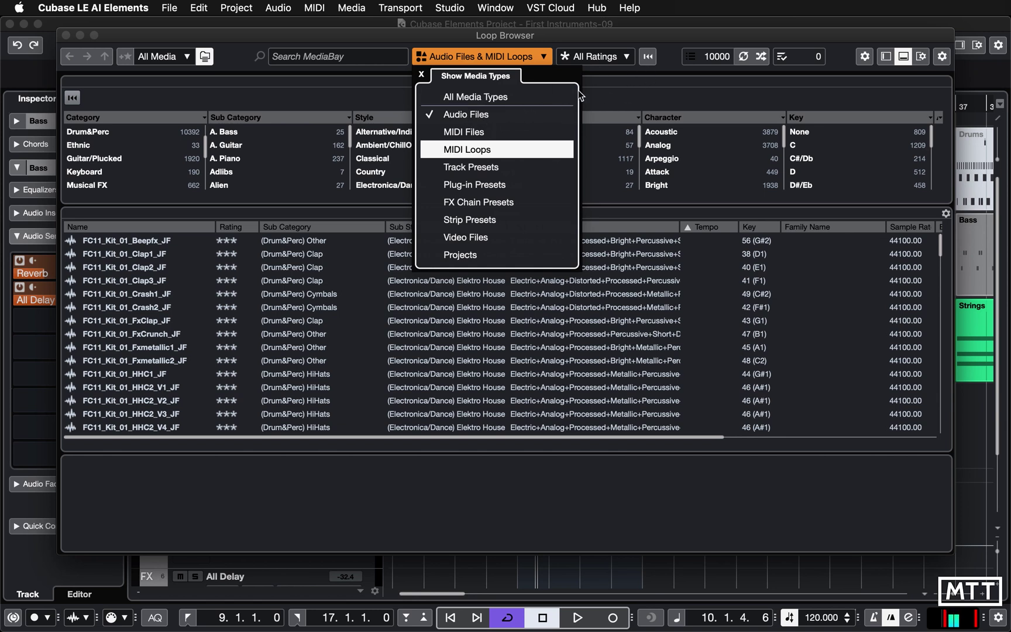
pyautogui.click(491, 146)
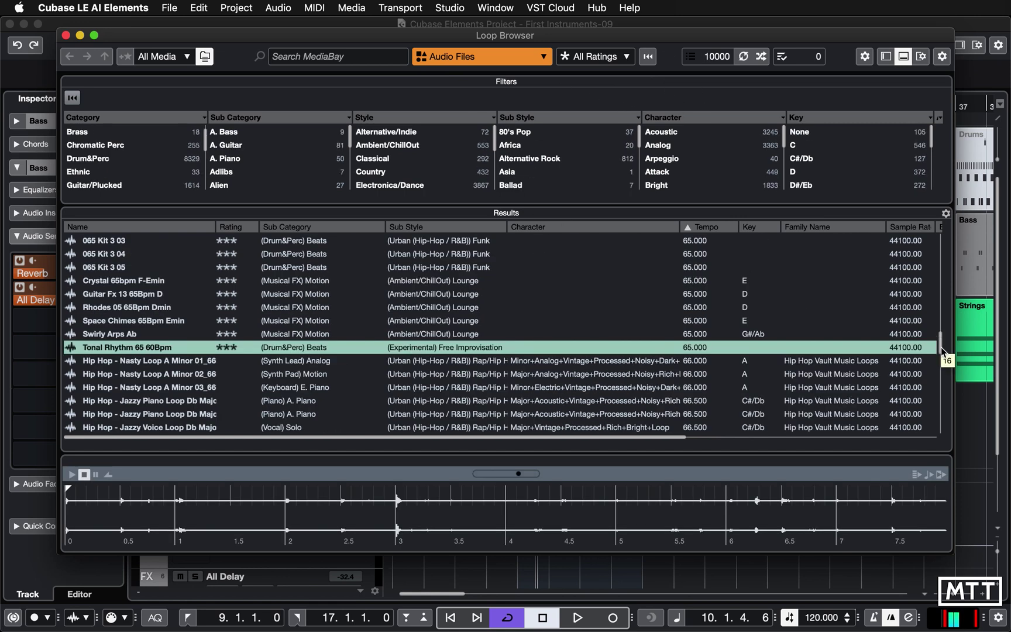
# Sort the loop results by descending tempo and switch them back to ascending order
pyautogui.click(707, 232)
pyautogui.scroll(-2, 942, 322)
pyautogui.moveTo(941, 322); pyautogui.dragTo(945, 237)
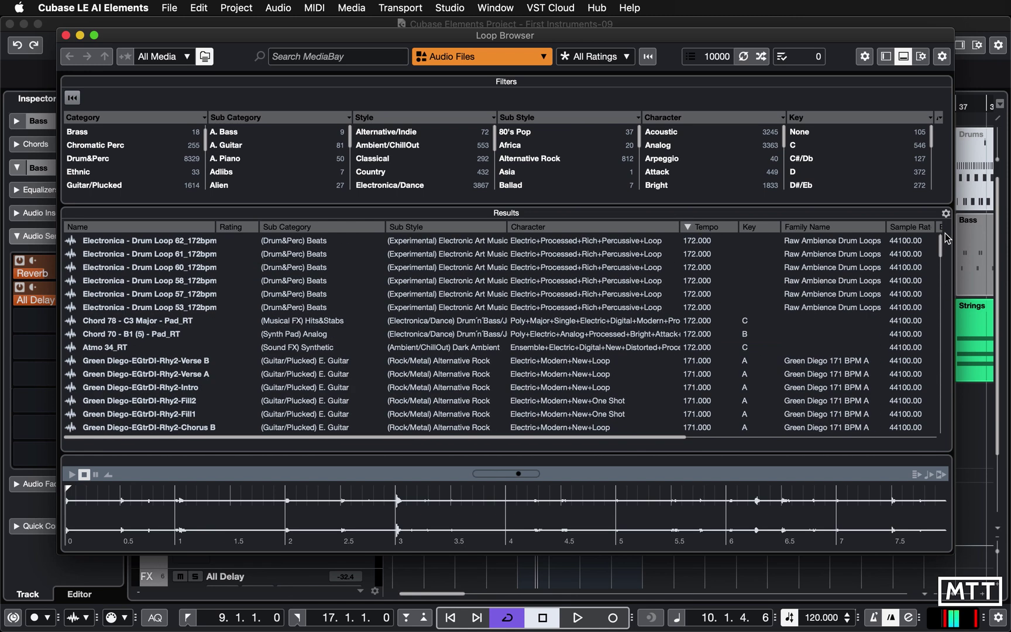
pyautogui.click(707, 229)
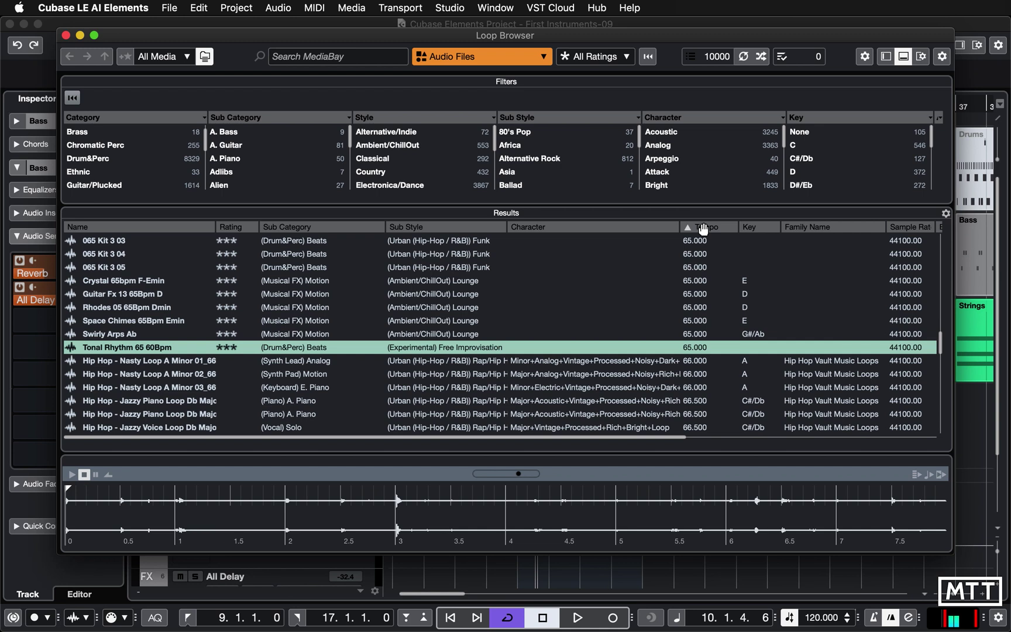
pyautogui.click(704, 229)
pyautogui.click(703, 229)
# Sort the results by name, look over the start of the list, and re-sort them by ascending tempo
pyautogui.click(144, 231)
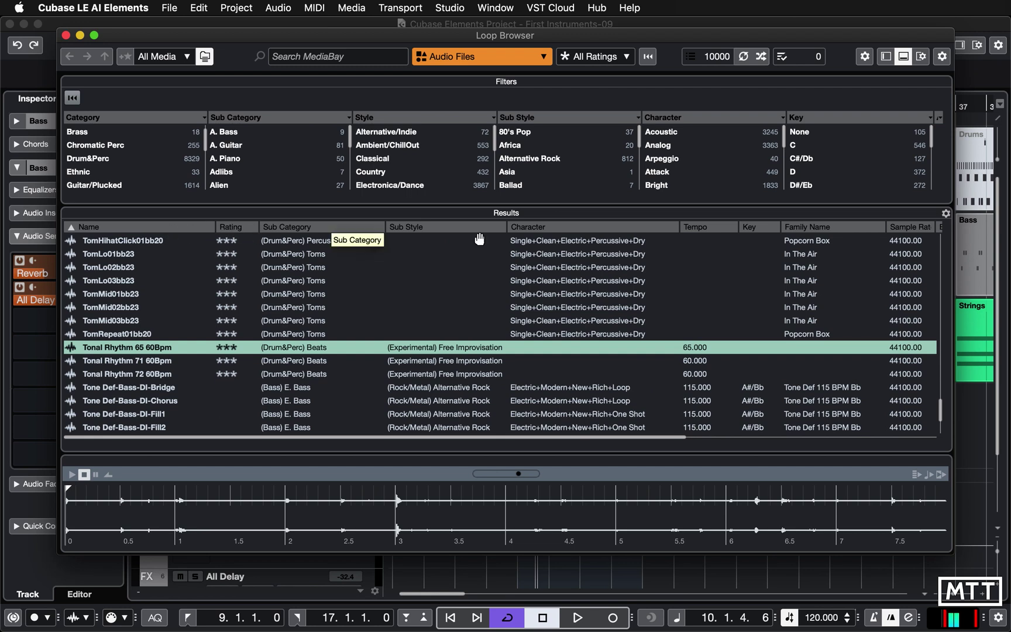
pyautogui.scroll(4, 941, 409)
pyautogui.moveTo(941, 408); pyautogui.dragTo(735, 246)
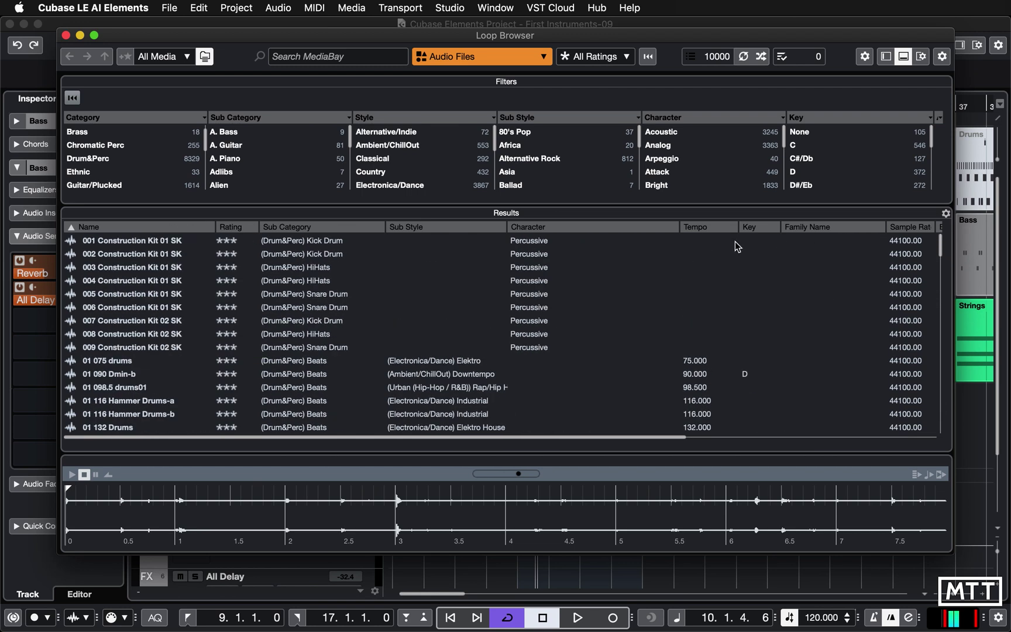
pyautogui.click(691, 228)
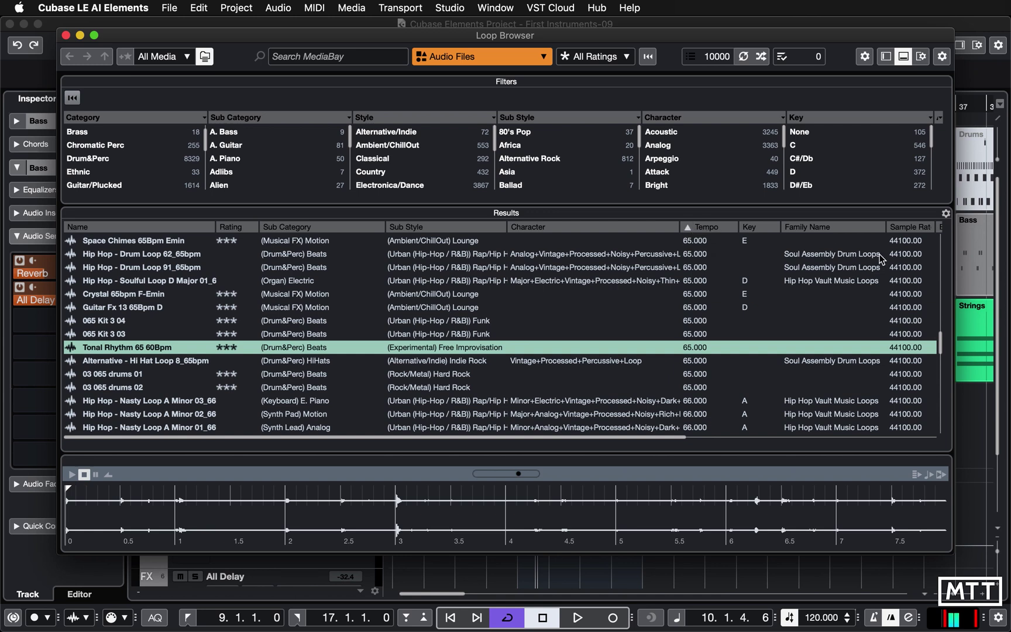
pyautogui.moveTo(941, 343); pyautogui.dragTo(940, 232)
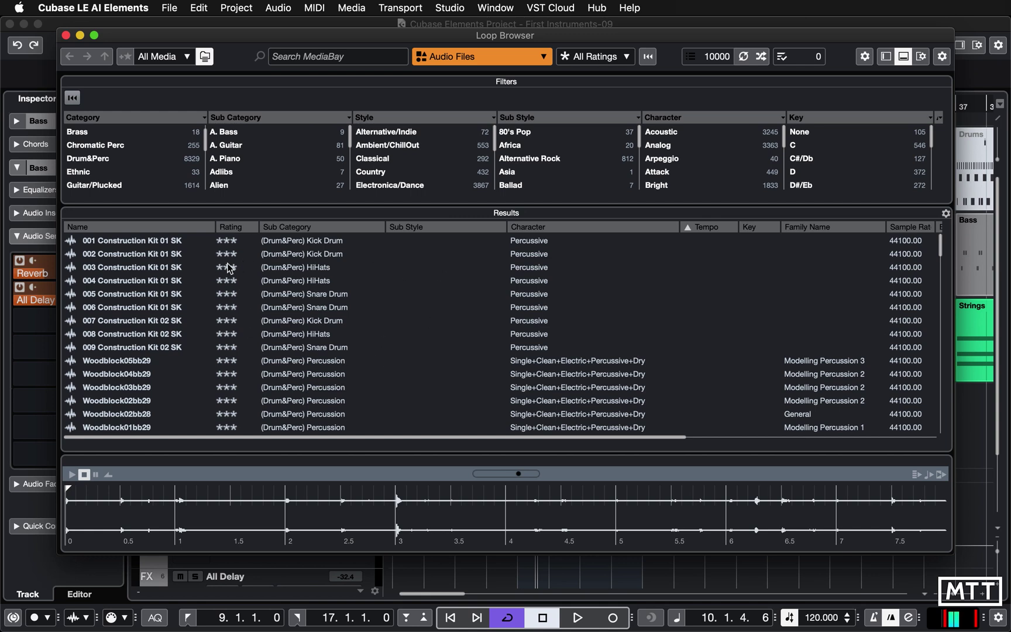
# Turn on automatic preview playback and audition 004 Construction Kit 01 SK, 005 Construction Kit 01 SK and Woodblock05bb29
pyautogui.click(127, 241)
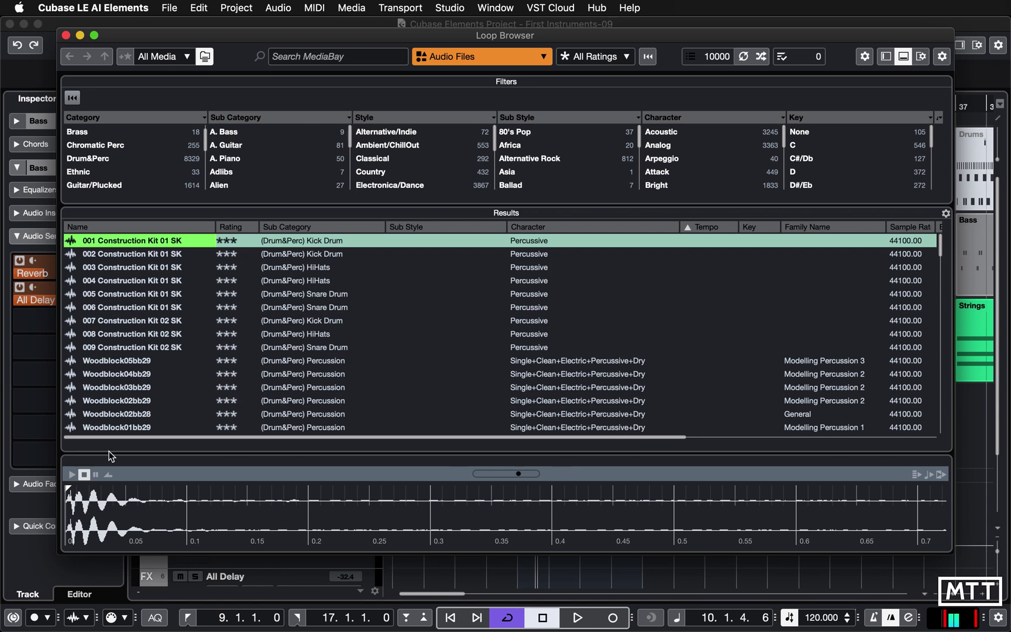
pyautogui.click(917, 477)
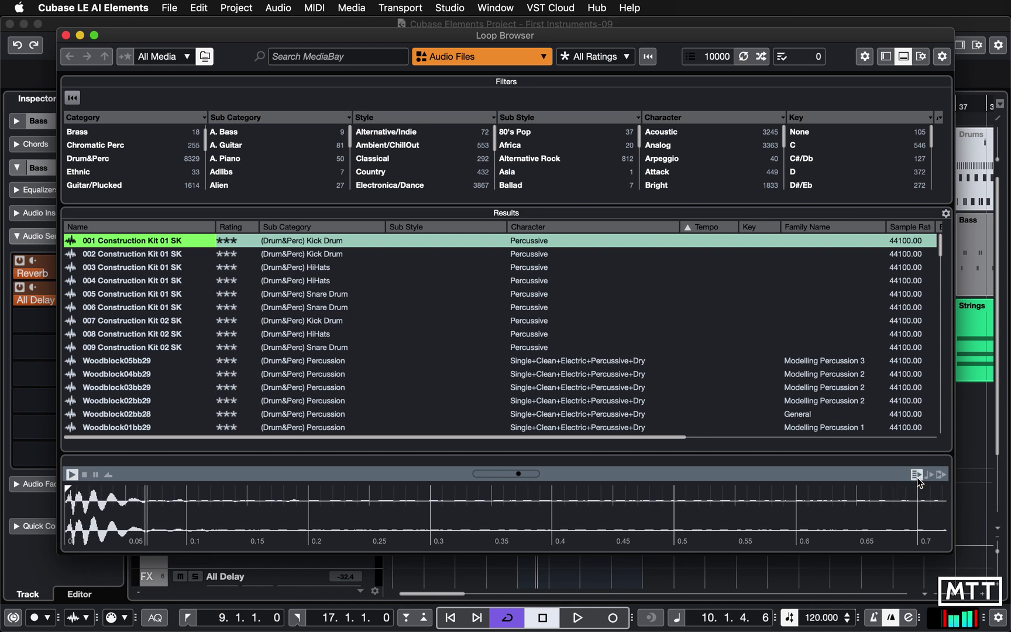
pyautogui.click(149, 284)
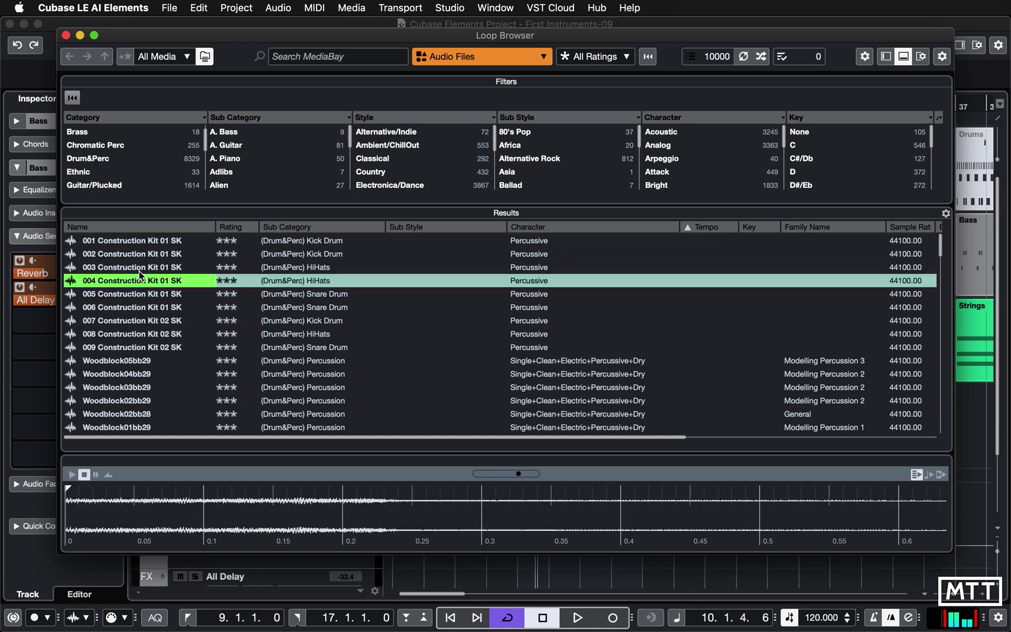
pyautogui.click(140, 295)
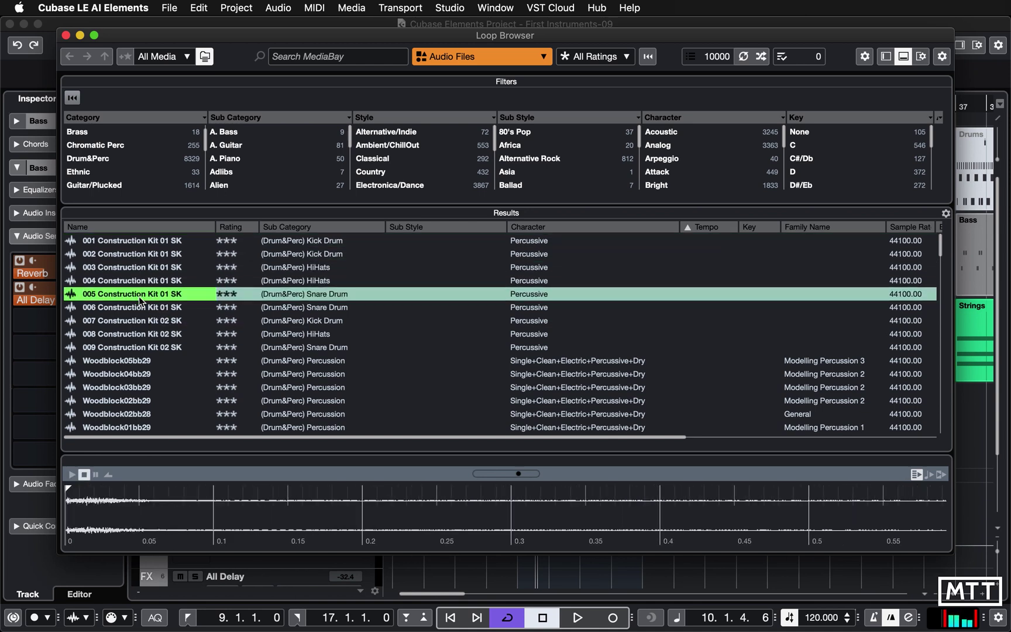
pyautogui.click(121, 362)
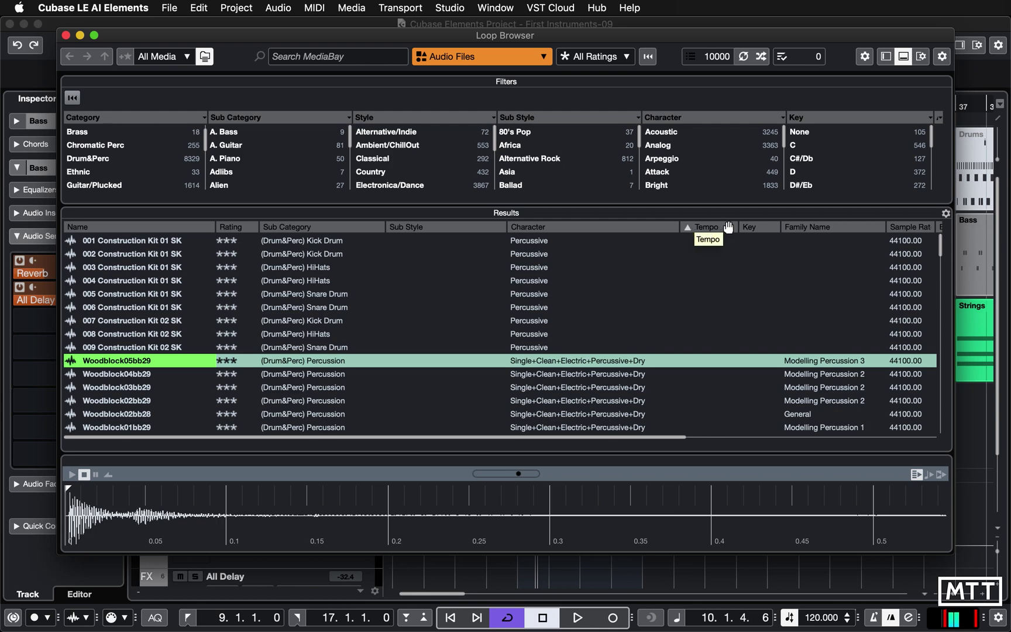
# Audition the 65 BPM loops Swirly Arps Ab, 065 Kit 3 04 and Alternative - Hi Hat Loop 8_65bpm
pyautogui.moveTo(939, 243); pyautogui.dragTo(932, 343)
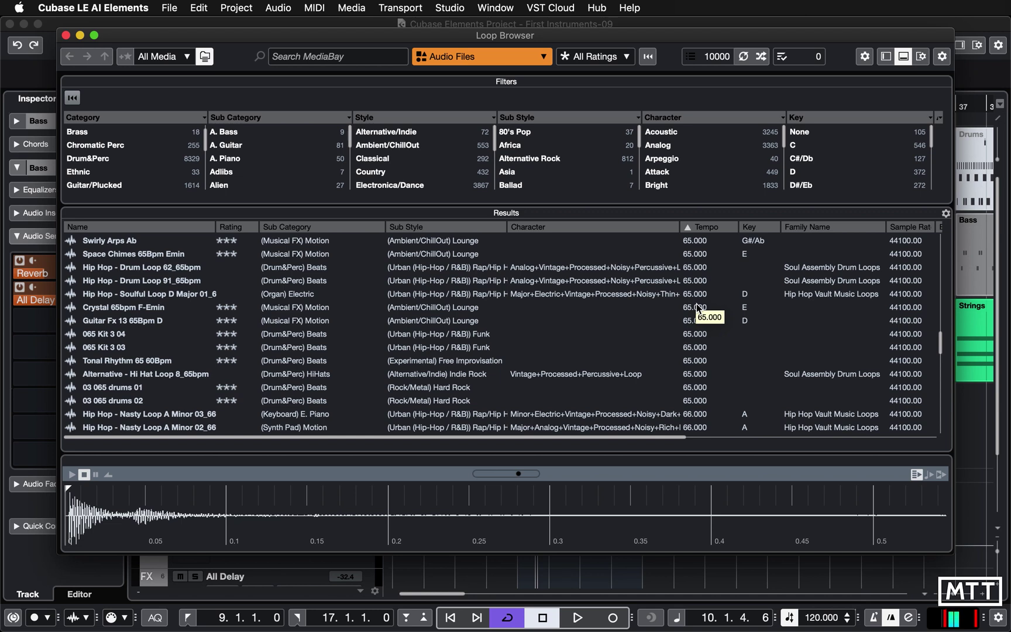
pyautogui.click(113, 243)
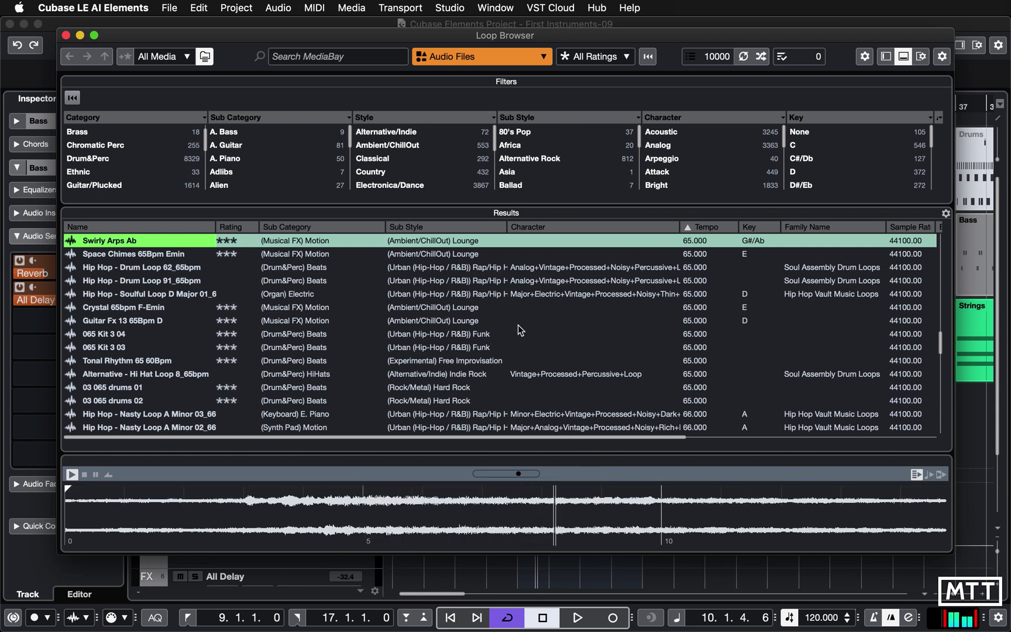
pyautogui.click(105, 334)
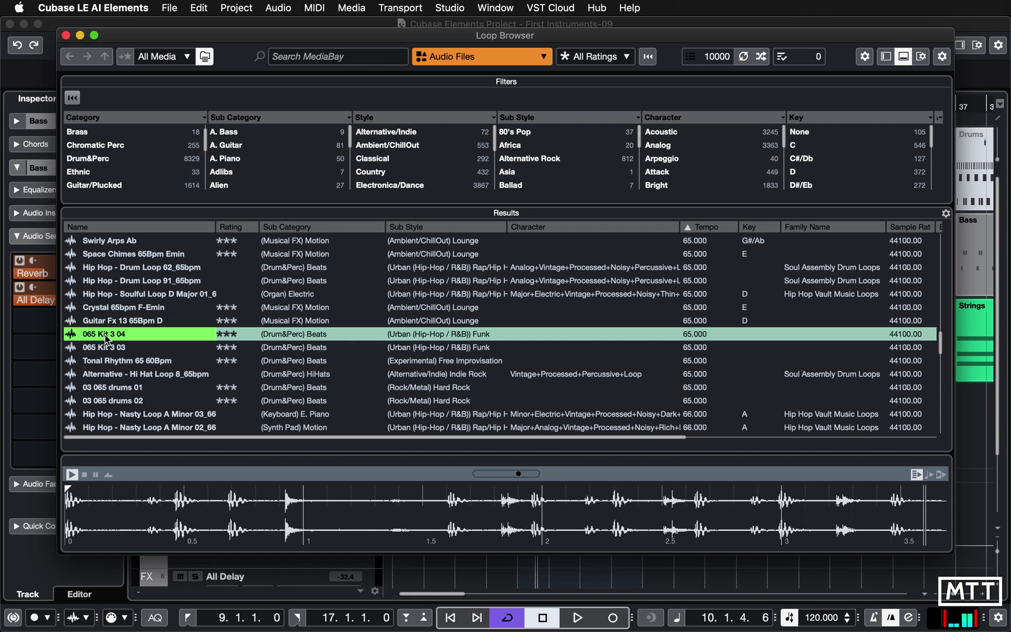
pyautogui.click(115, 375)
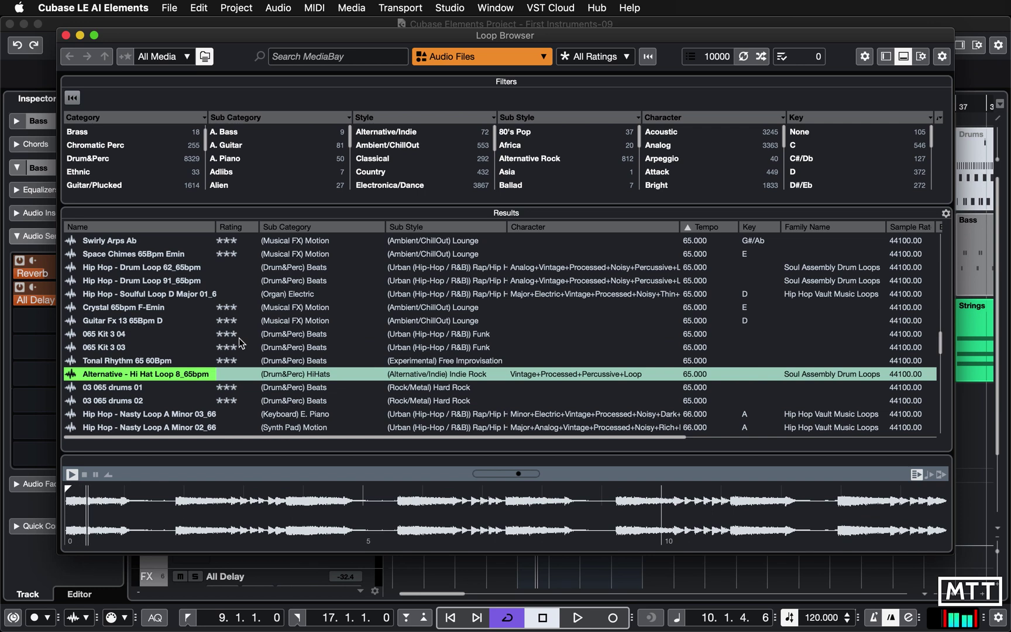
# Audition the Hip Hop - Nasty Loop A Minor 03 and Trap - Perc Loop 03_68bpm loops
pyautogui.scroll(-5, 259, 344)
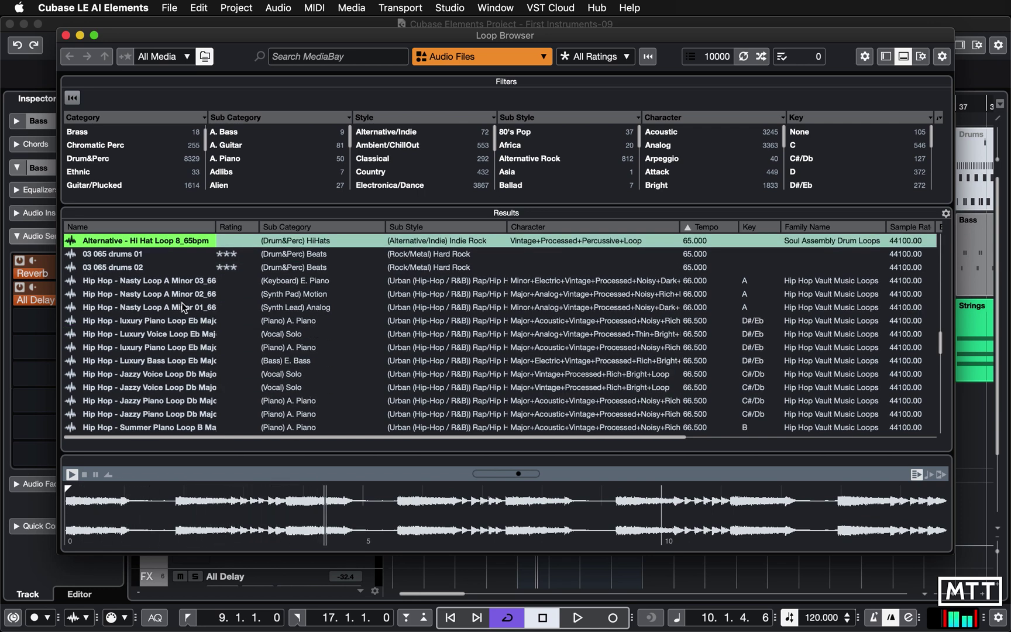
pyautogui.click(139, 281)
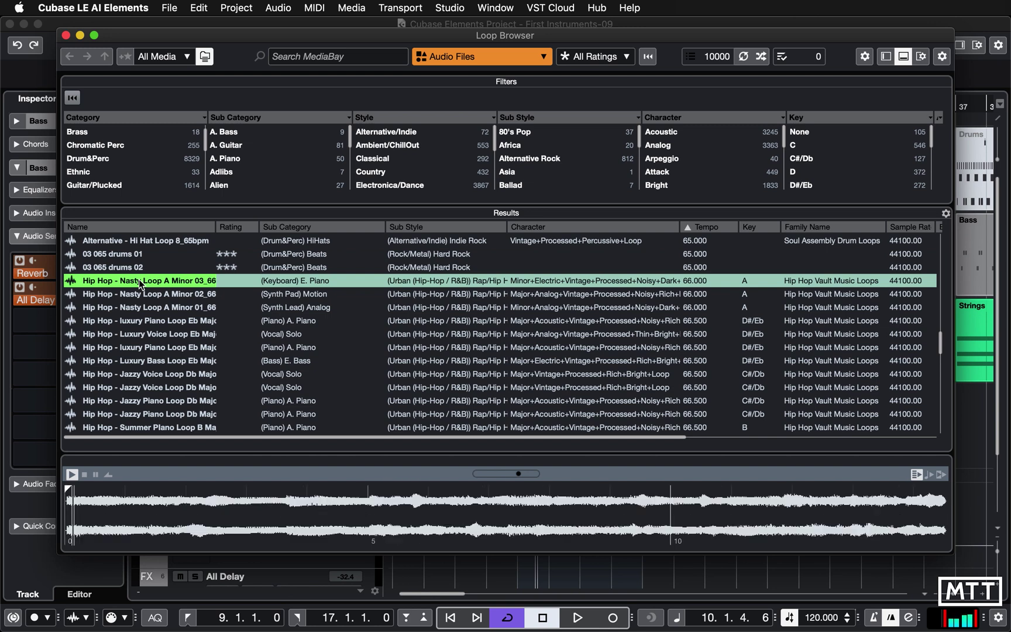
pyautogui.scroll(-10, 142, 348)
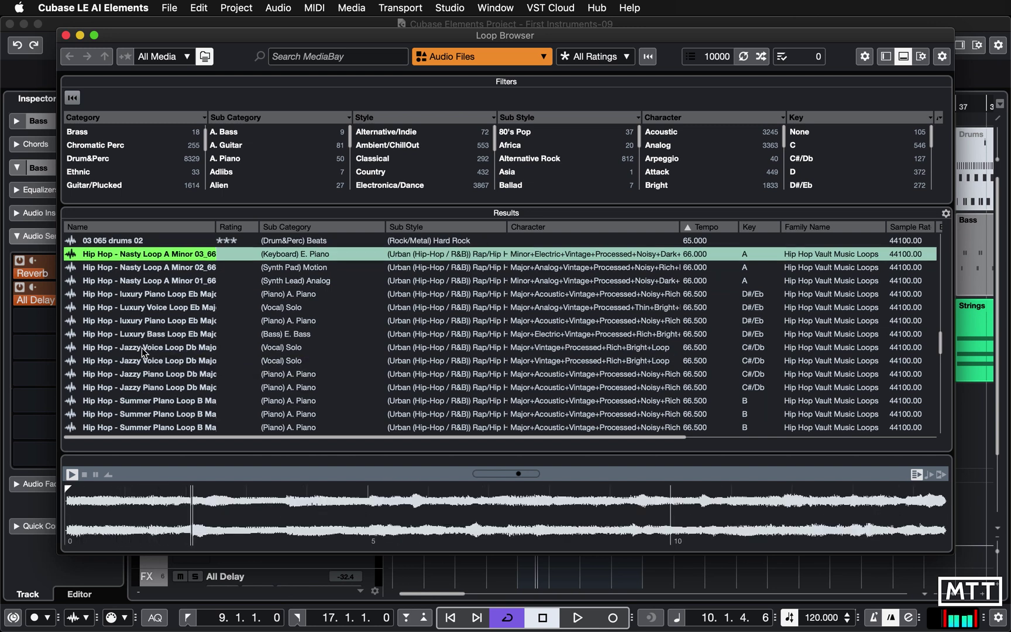
pyautogui.scroll(-4, 142, 348)
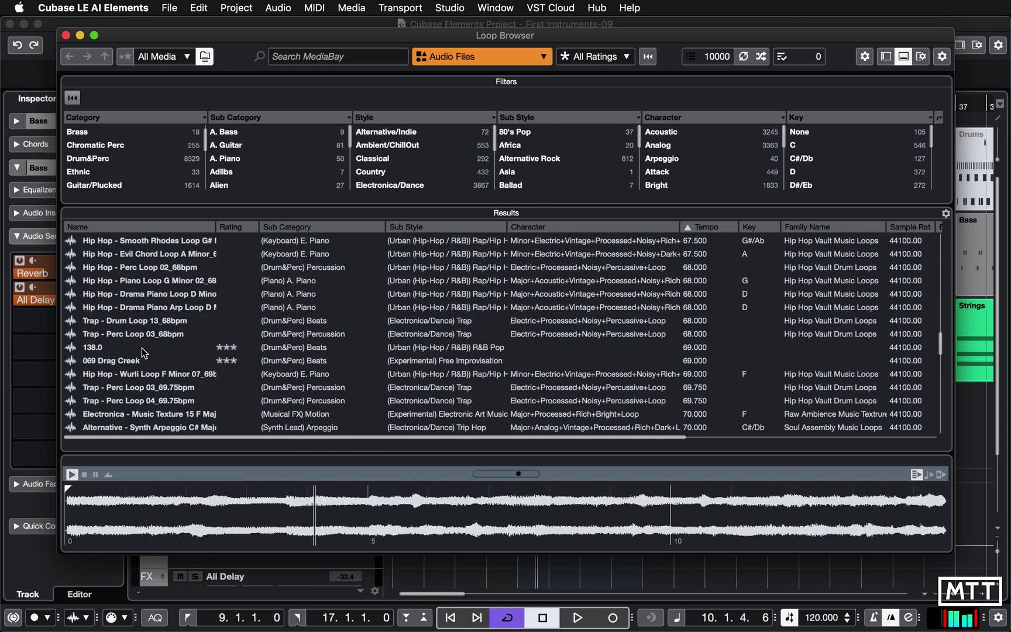
pyautogui.click(111, 332)
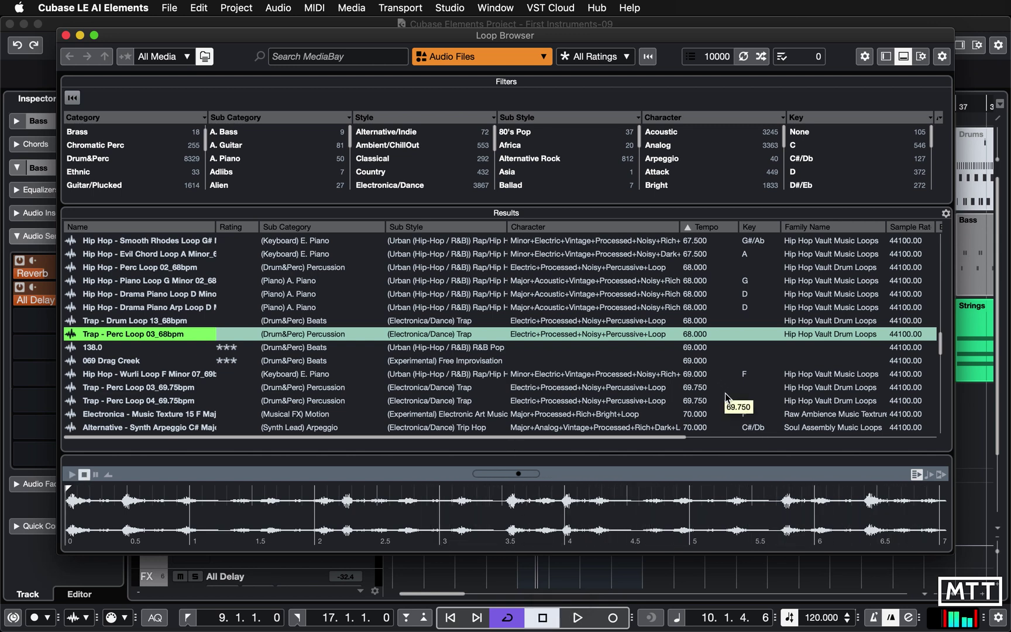
# Turn on aligning previewed beats to the project and audition the 069 Drag Creek loop
pyautogui.click(929, 476)
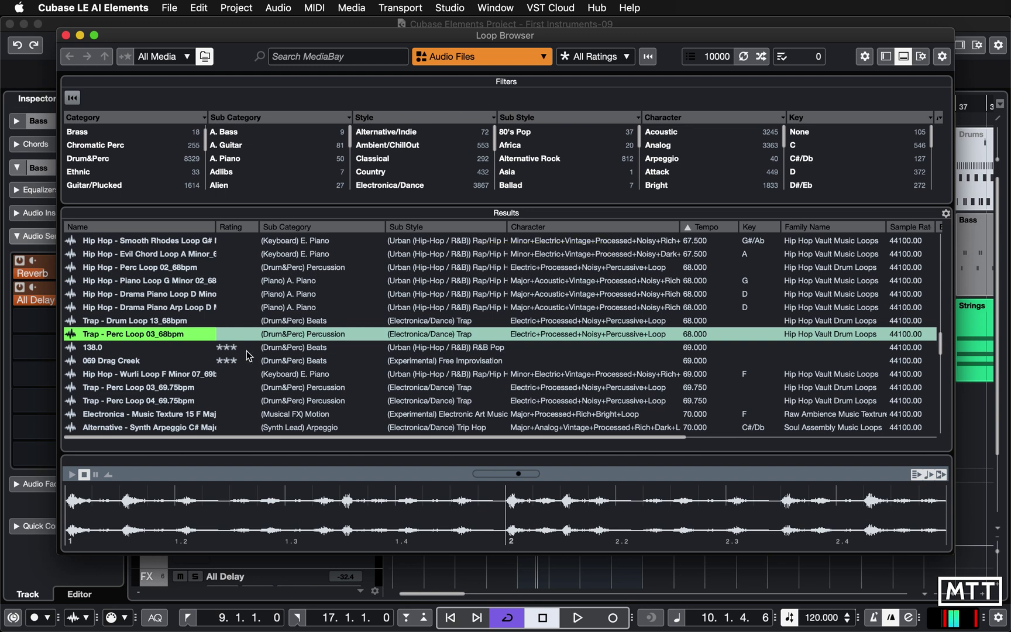
pyautogui.click(101, 361)
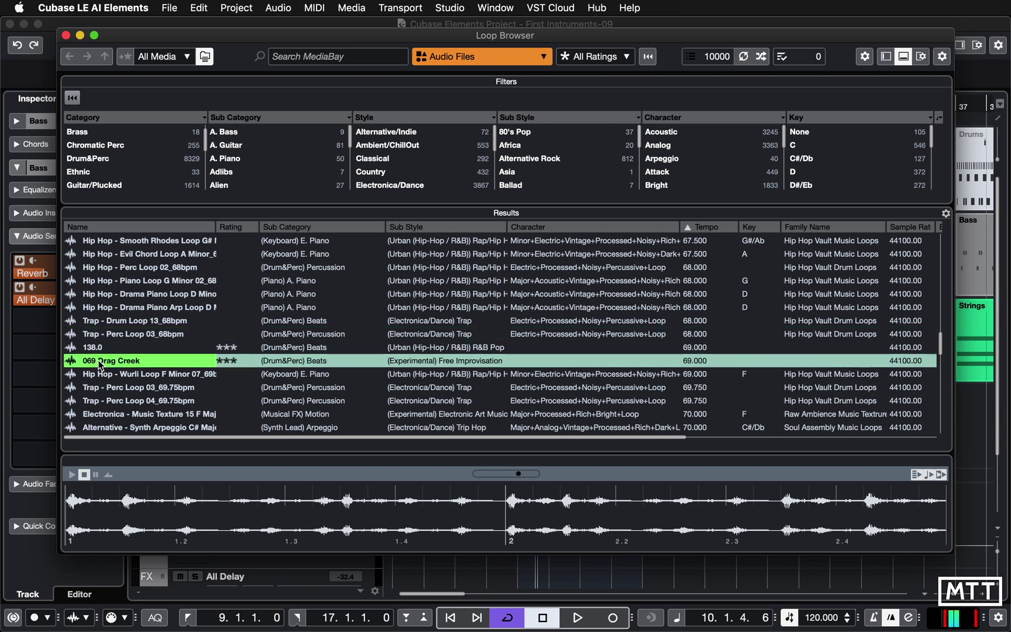
pyautogui.scroll(-6, 112, 381)
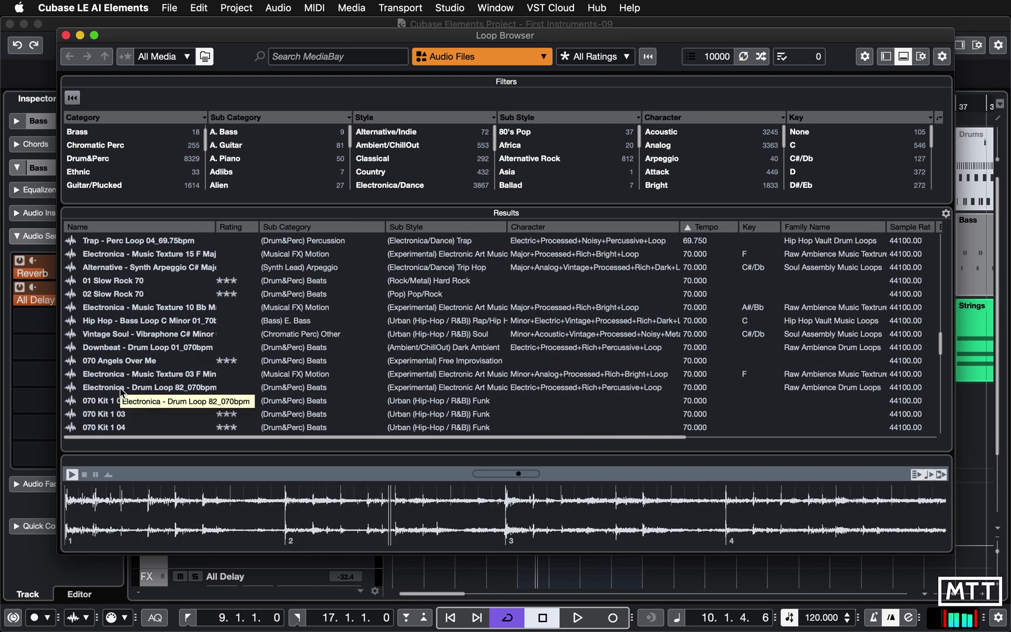
# Audition the 02 Slow Rock 70 loop along with the playing project and raise the preview level
pyautogui.click(135, 294)
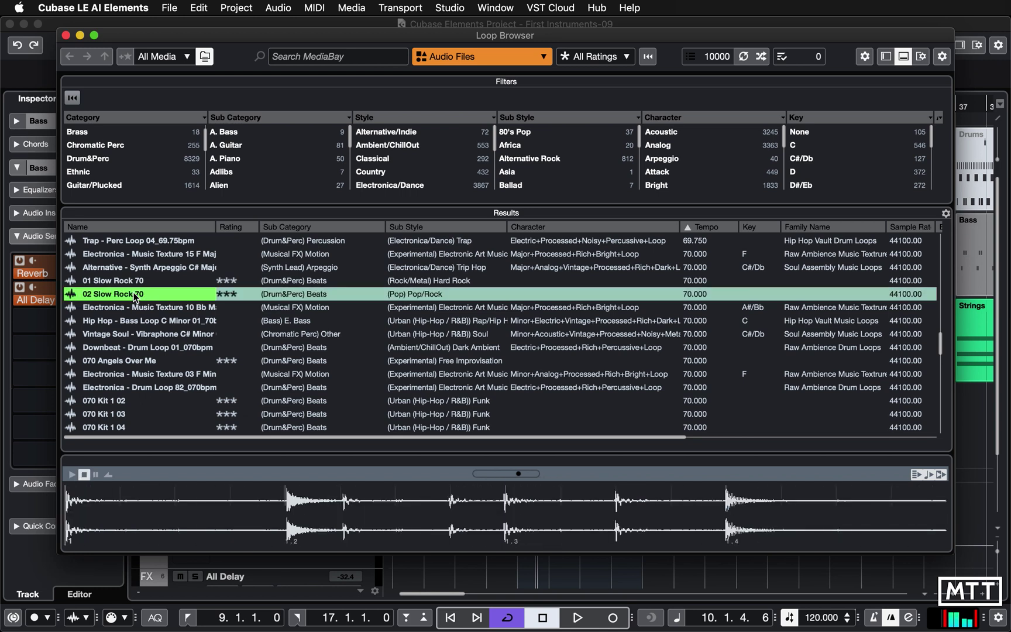
pyautogui.press('space')
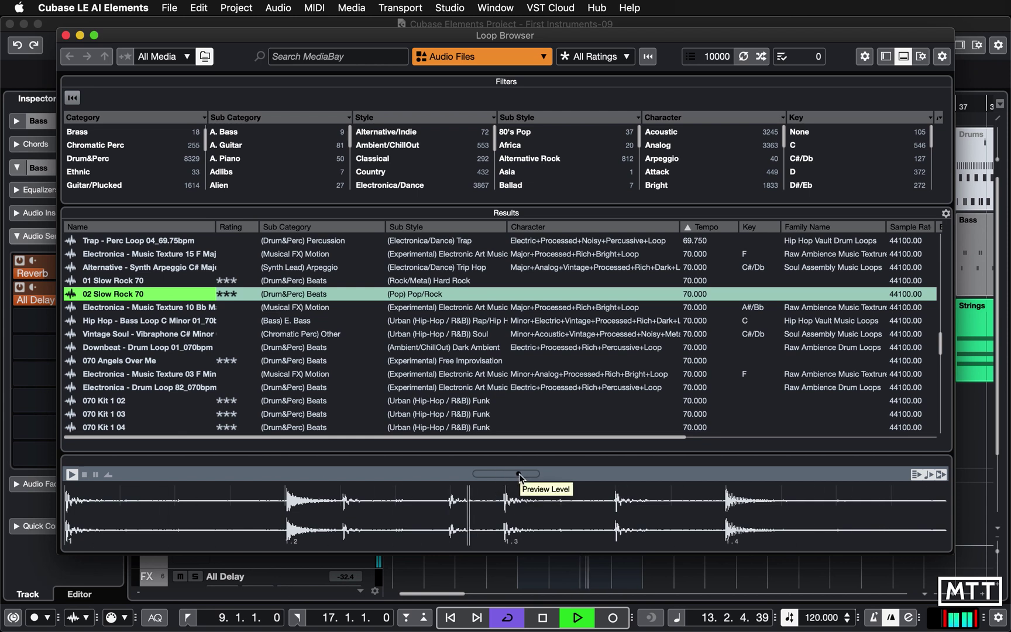
pyautogui.moveTo(519, 474); pyautogui.dragTo(532, 474)
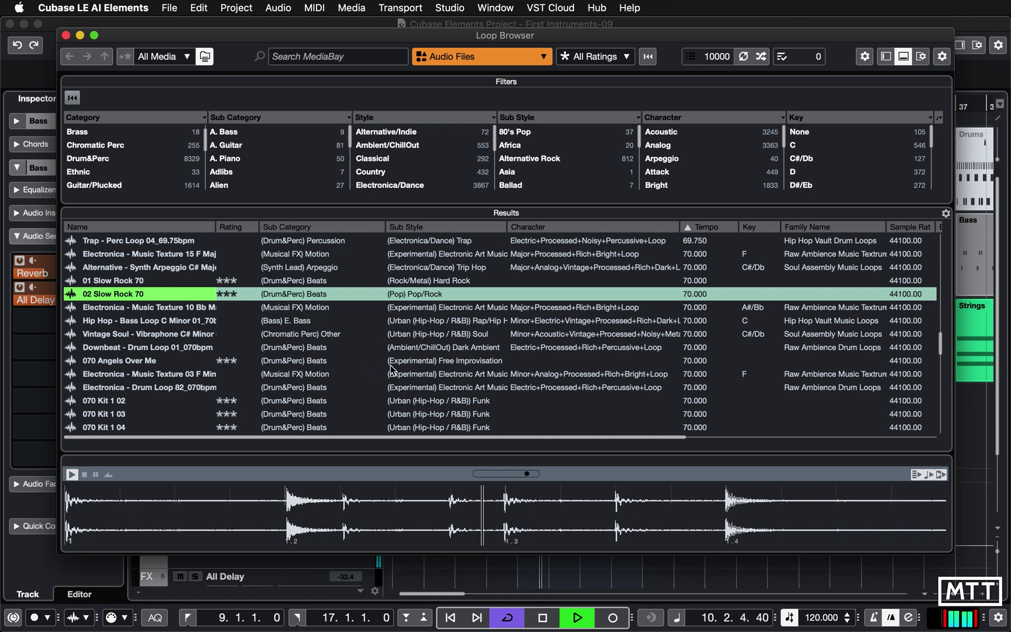
# Audition the 070 Kit 1 02 and 070 Kit 1 03 loops against the project and return to 070 Kit 1 02
pyautogui.scroll(-3, 391, 357)
pyautogui.scroll(-2, 391, 369)
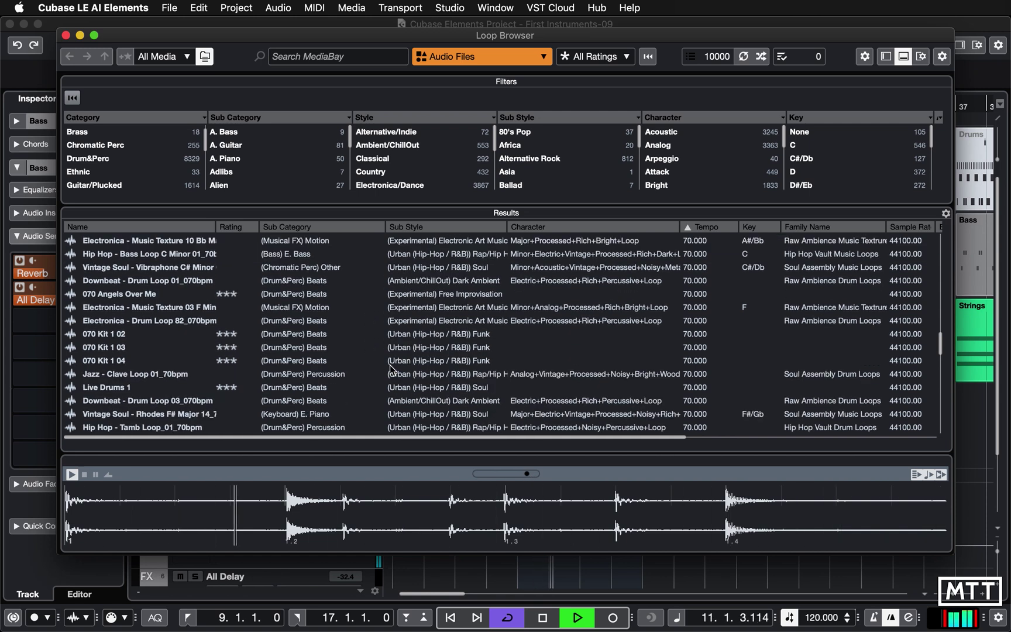
pyautogui.click(108, 337)
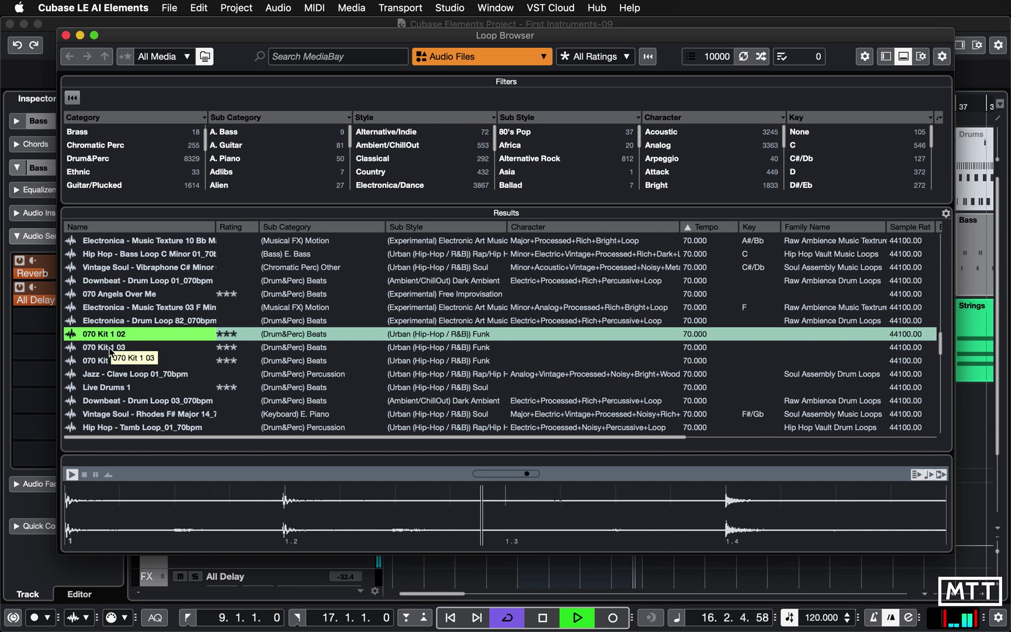
pyautogui.click(109, 348)
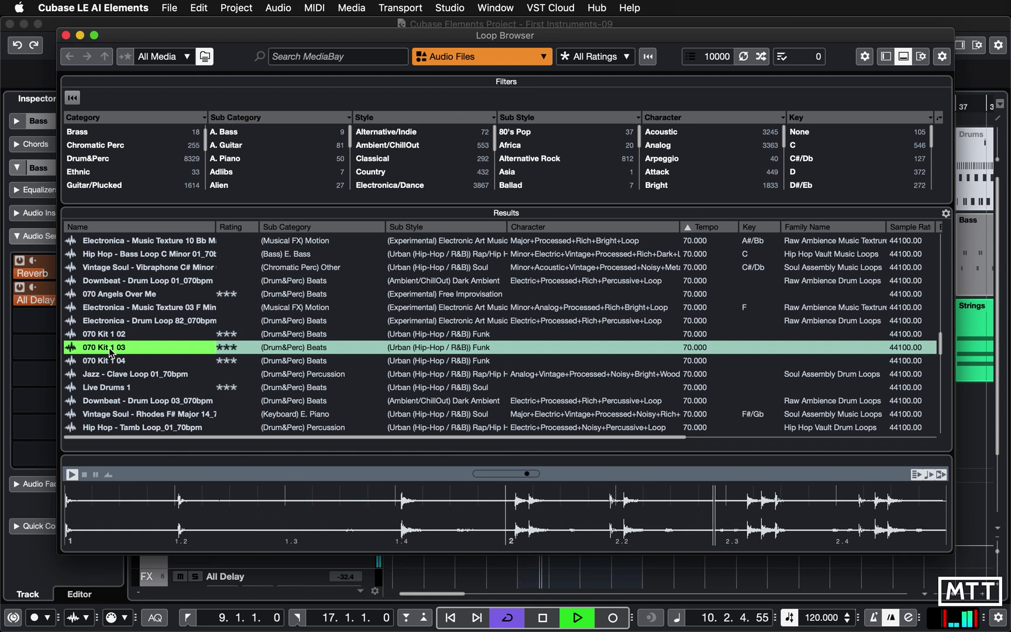
pyautogui.press('Up')
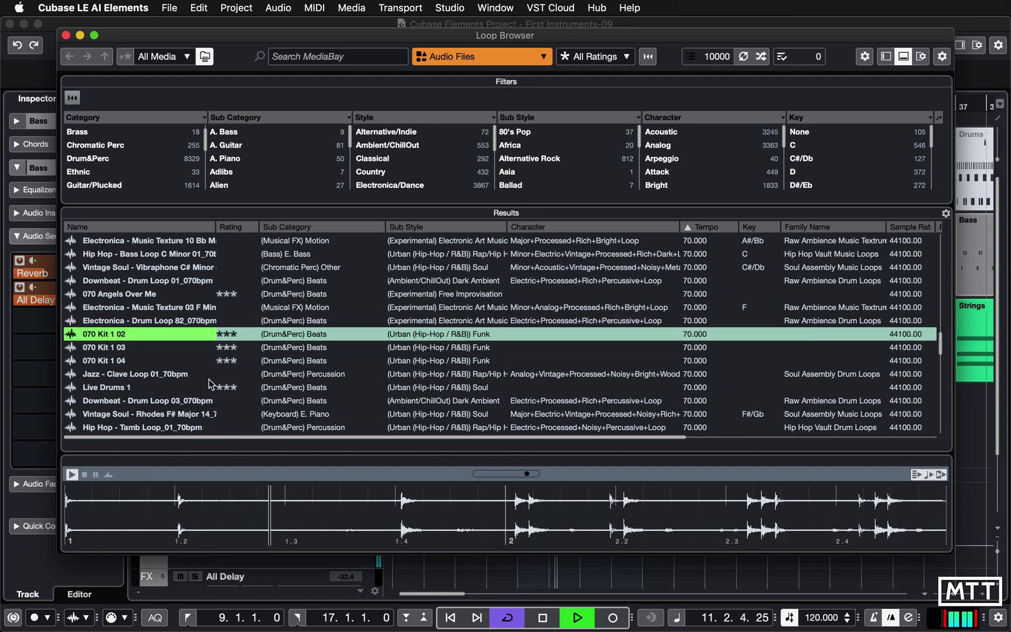
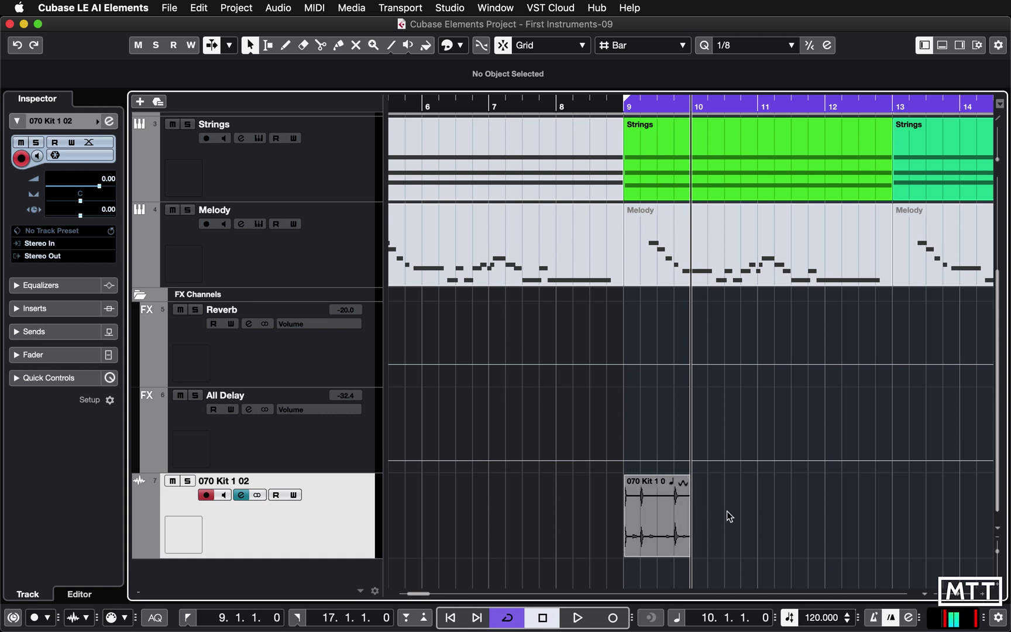
# Duplicate the 070 Kit 1 02 audio event seven times so the loop fills bars 9 to 17
pyautogui.press('g')
pyautogui.press('g')
pyautogui.press('g')
pyautogui.press('g')
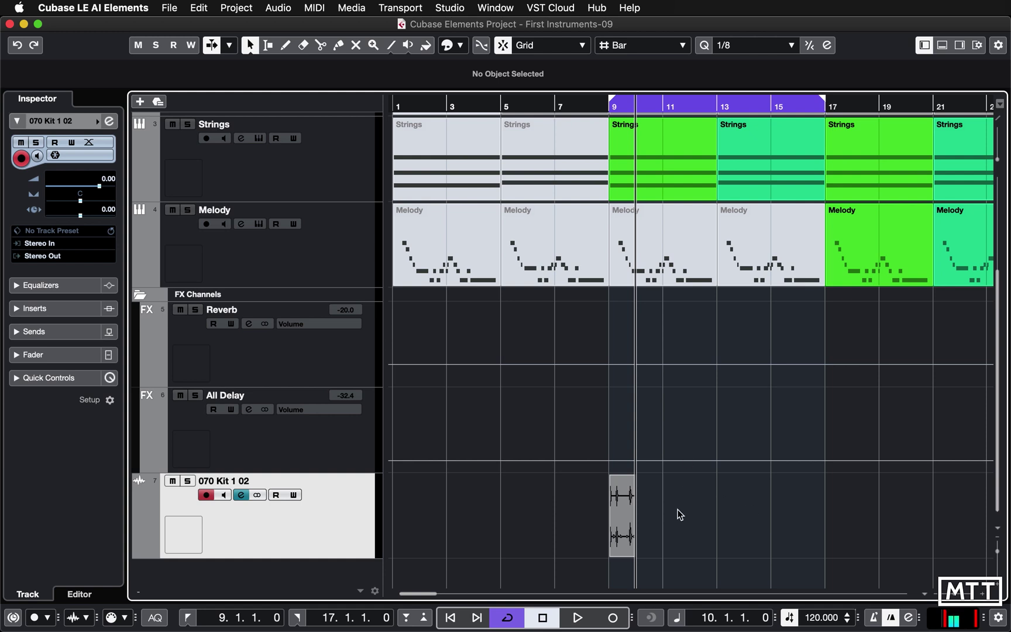
pyautogui.click(641, 186)
pyautogui.click(647, 329)
pyautogui.click(624, 526)
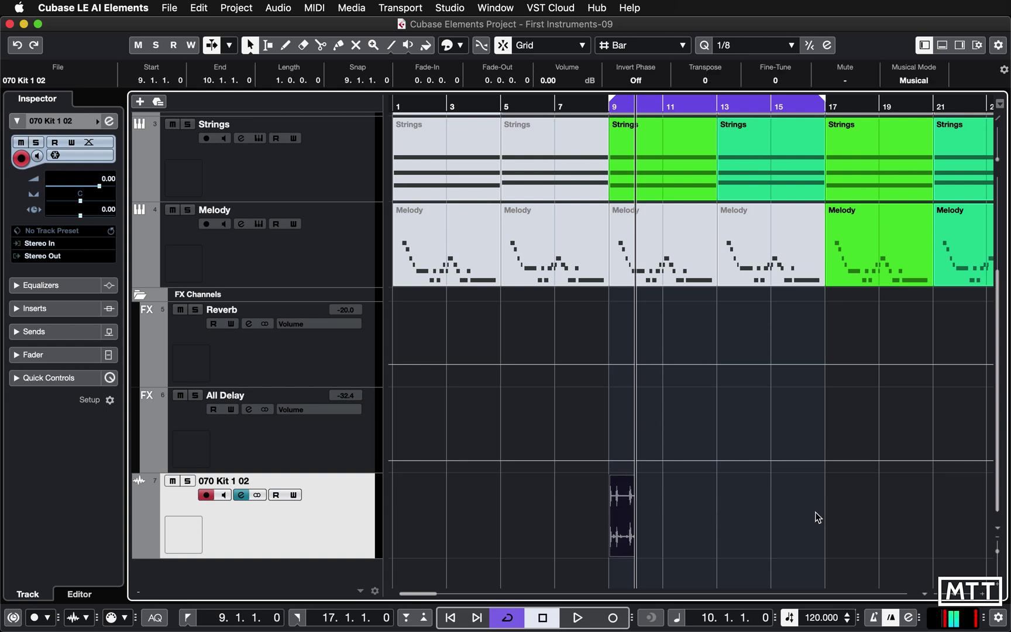
pyautogui.press('super+d')
pyautogui.press('super+d')
pyautogui.press('super+d')
pyautogui.press('super+d')
pyautogui.press('super+d')
pyautogui.press('super+d')
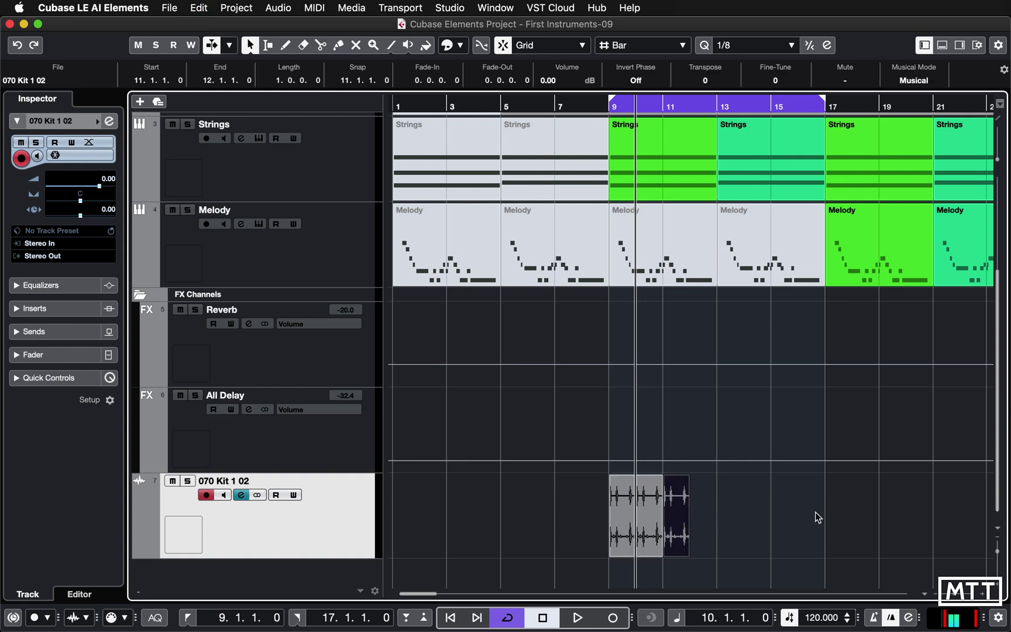
pyautogui.press('super+d')
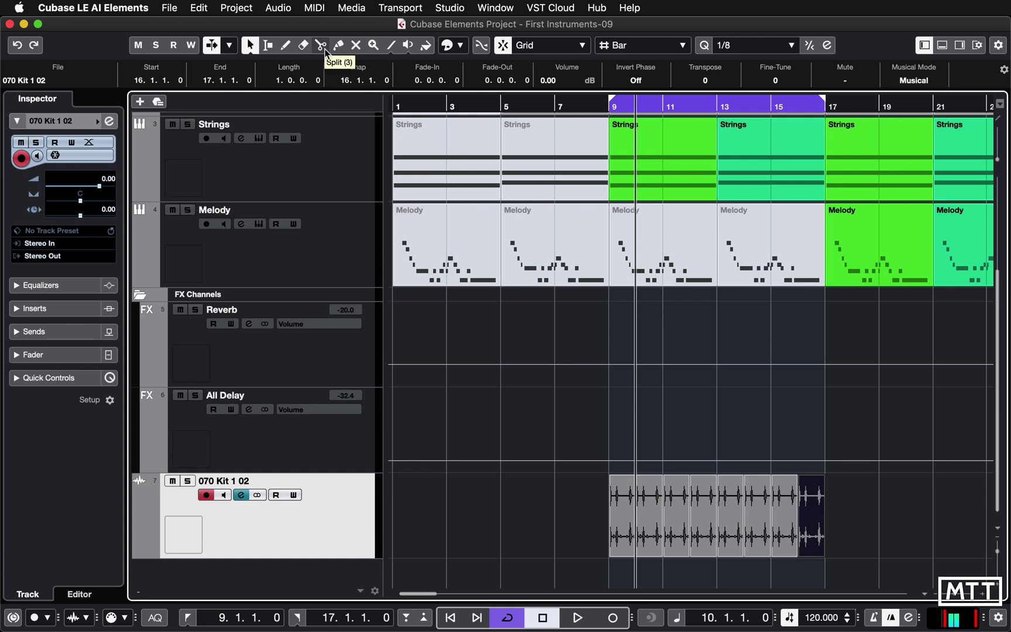
# Play the project from its start and jump playback to bar 8, just before the repeated drum loop
pyautogui.press('.')
pyautogui.press('space')
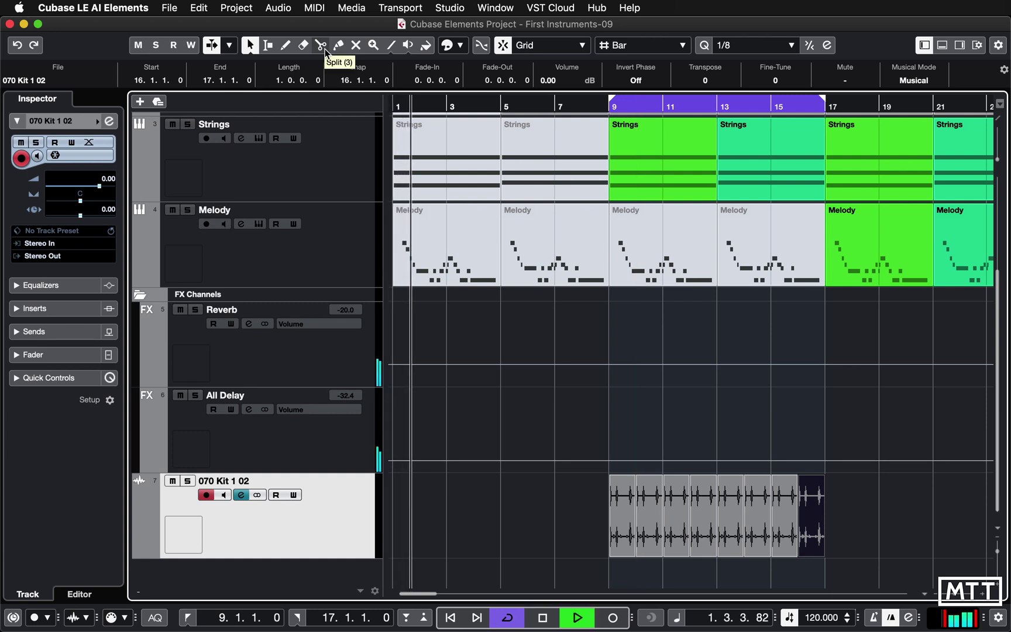
pyautogui.click(581, 108)
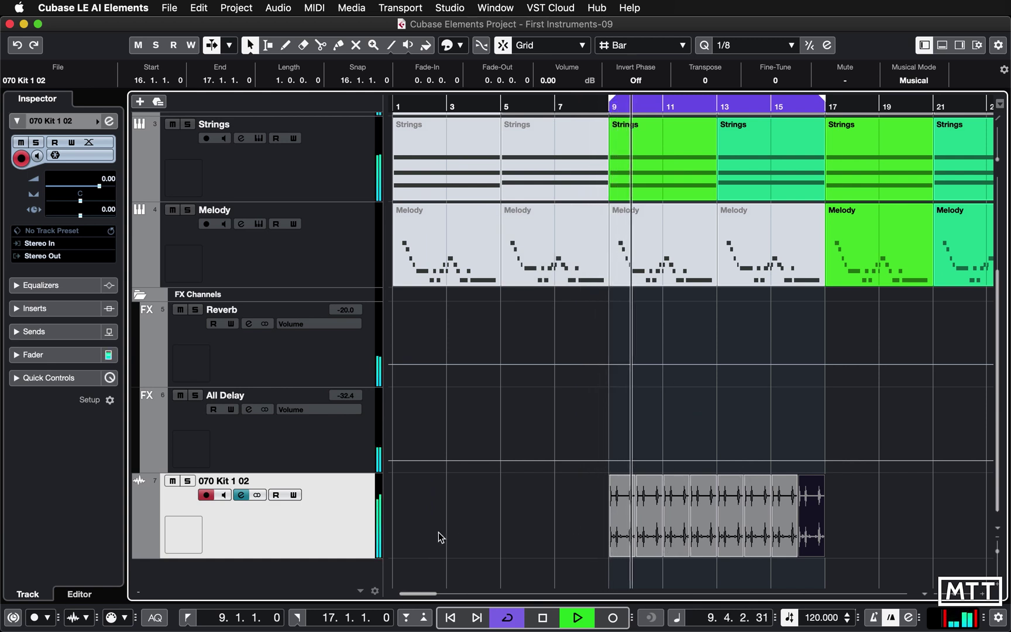
# Listen to the 070 Kit 1 02 track soloed and with the full mix, stop at the project start and deselect the event
pyautogui.click(187, 480)
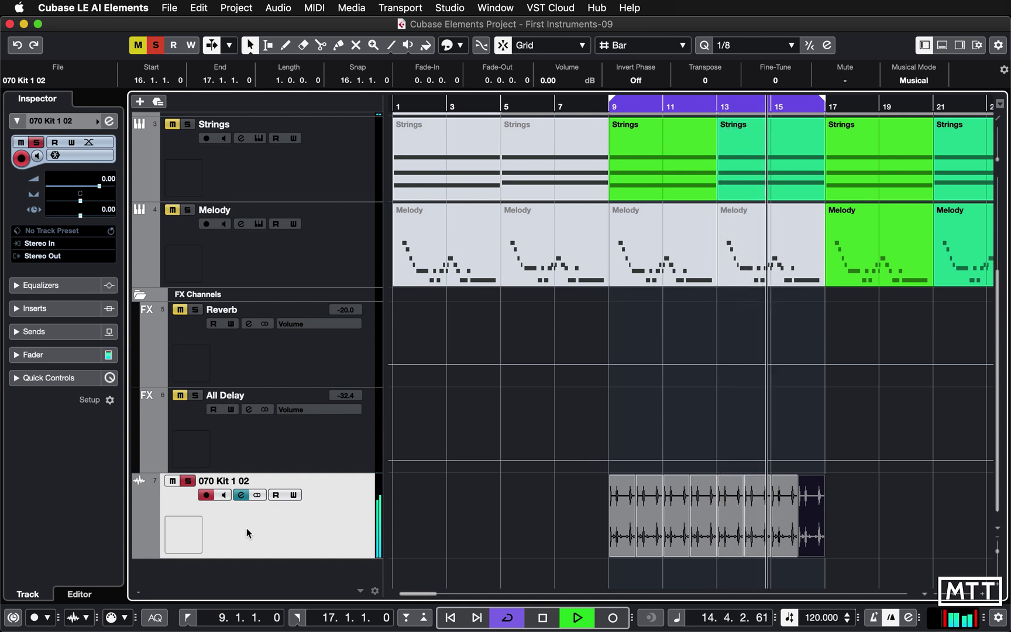
pyautogui.click(188, 481)
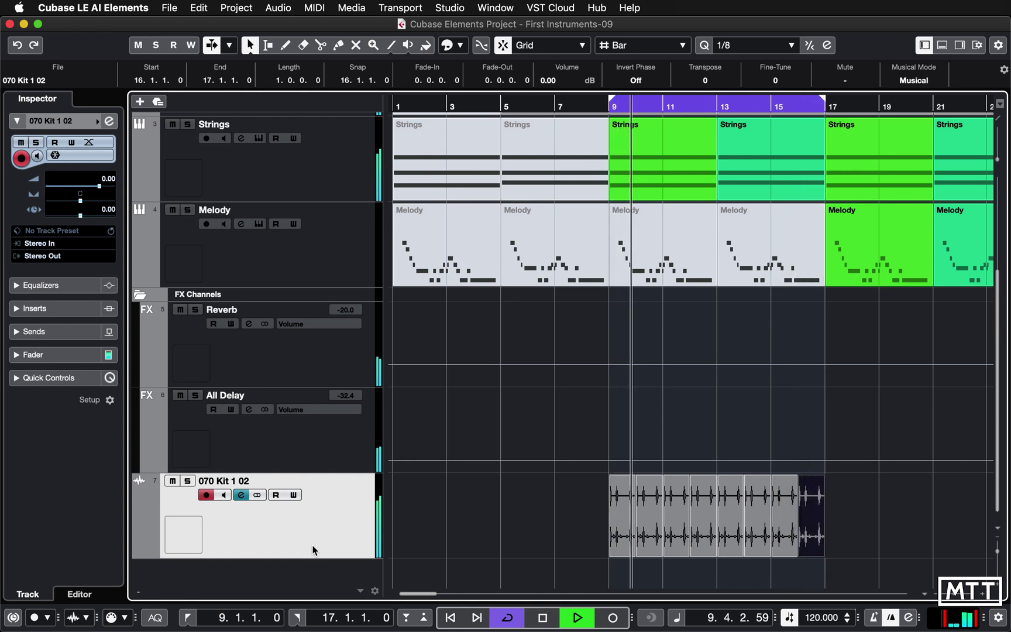
pyautogui.press('space')
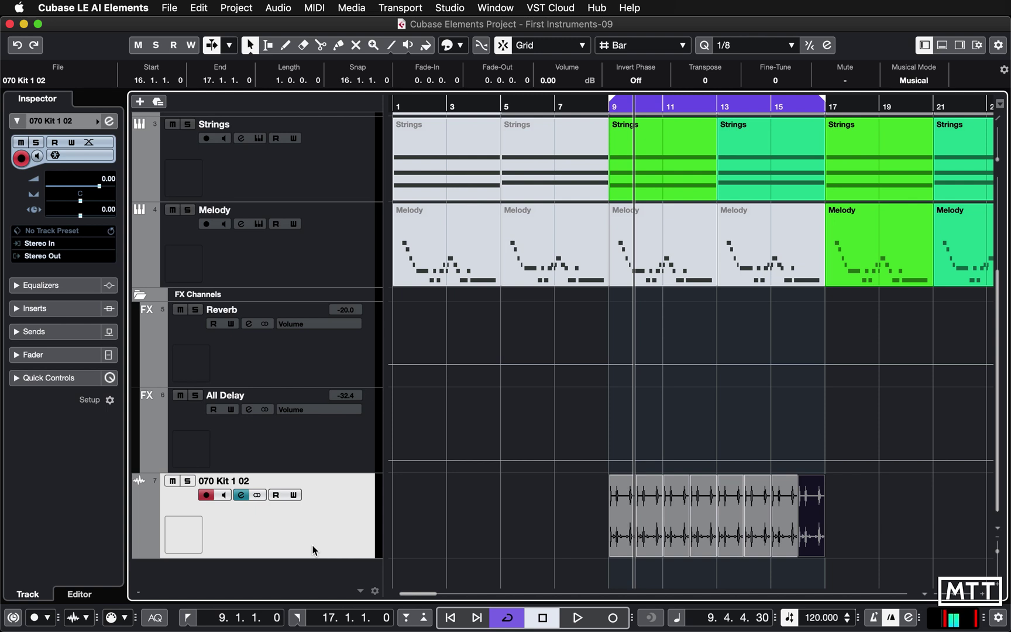
pyautogui.press('Home')
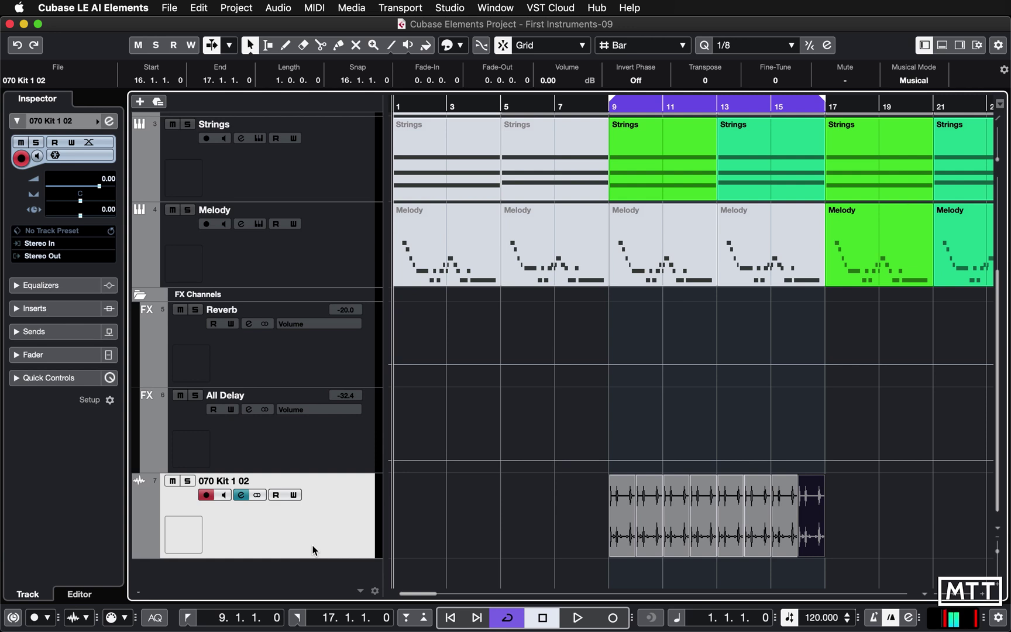
pyautogui.click(930, 519)
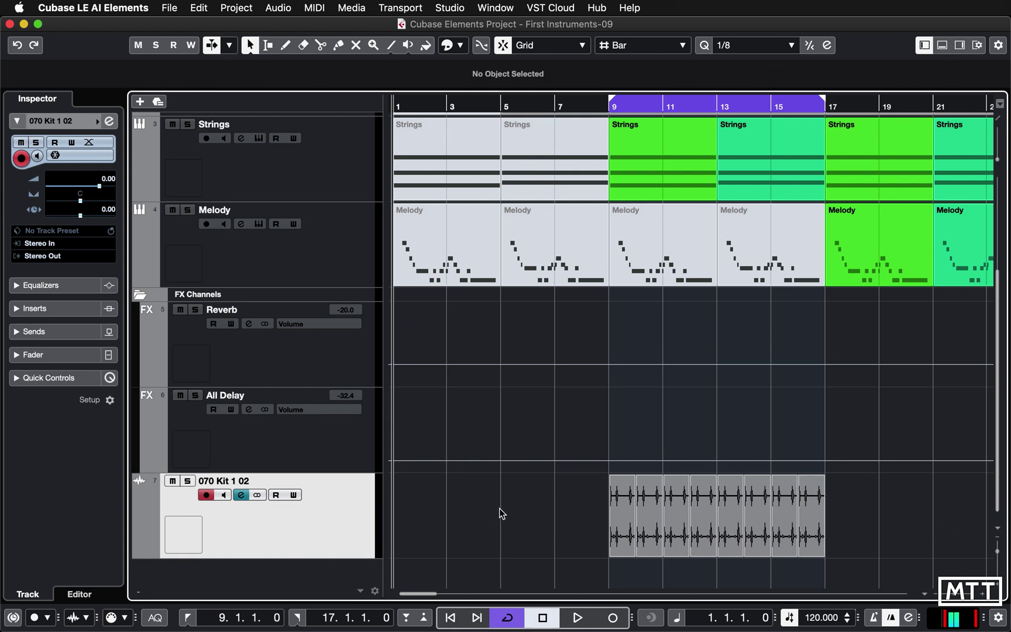
# Move the project cursor to the left locator at bar 9 and open the Loop Browser
pyautogui.click(351, 7)
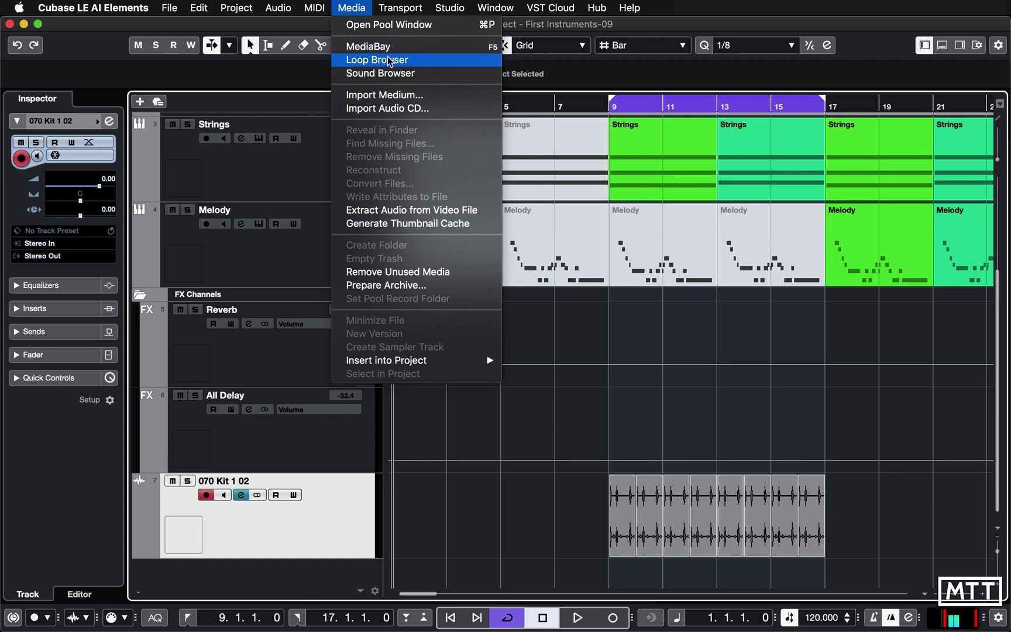
pyautogui.click(191, 621)
pyautogui.click(191, 621)
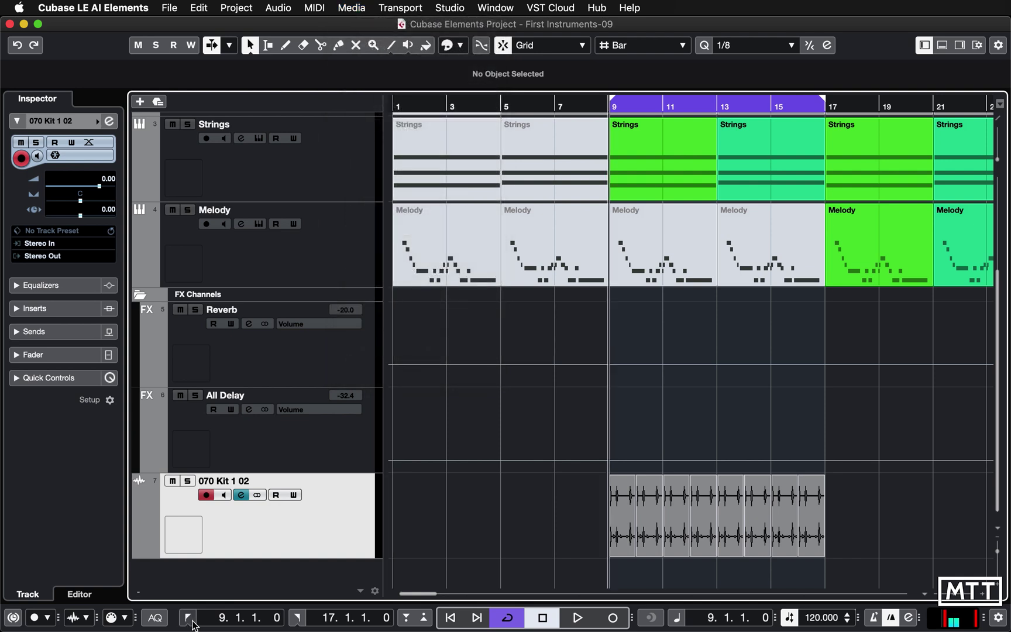
pyautogui.click(351, 7)
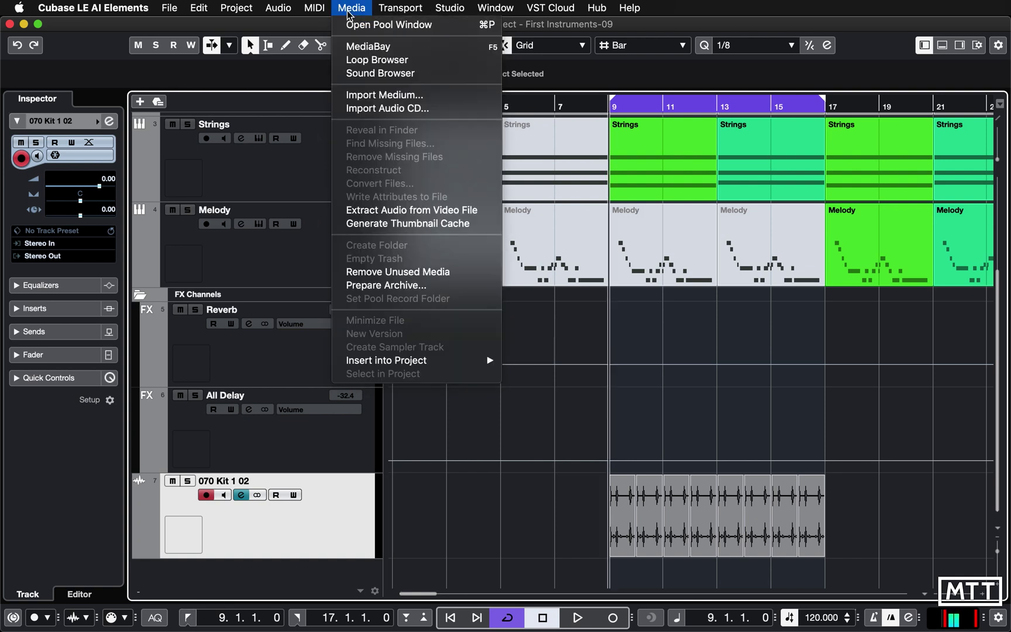
pyautogui.click(364, 61)
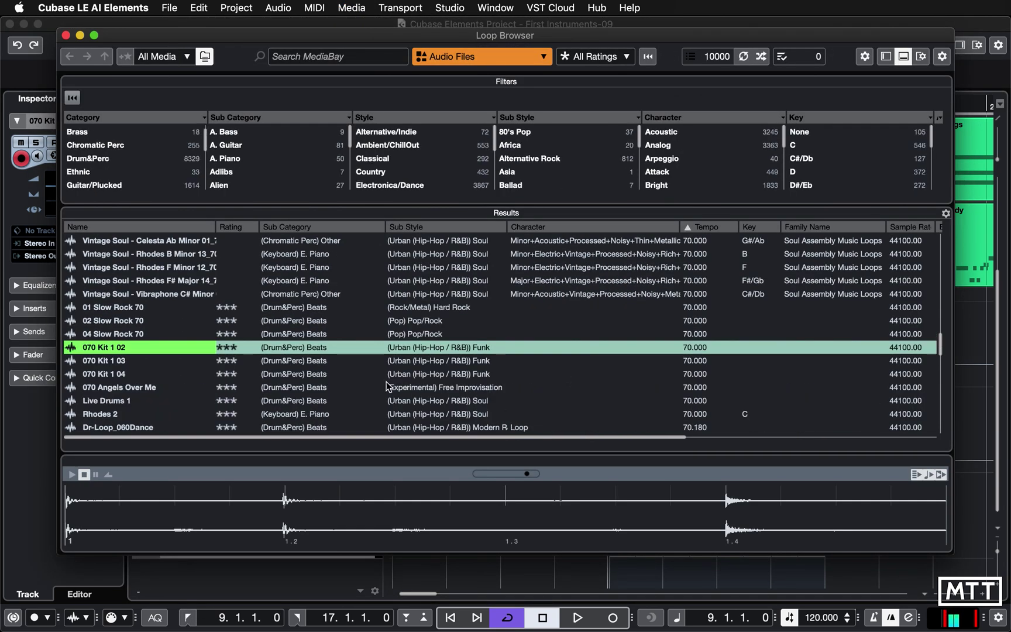
# Audition the 71 BPM loops 071 C and 071 combo 1
pyautogui.scroll(-3, 386, 387)
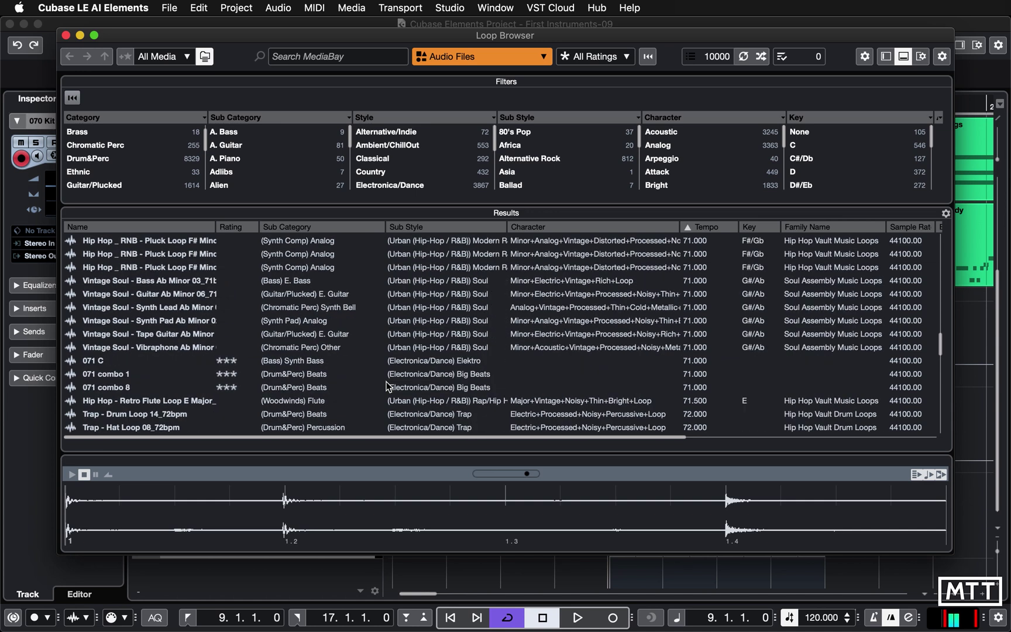
pyautogui.click(105, 364)
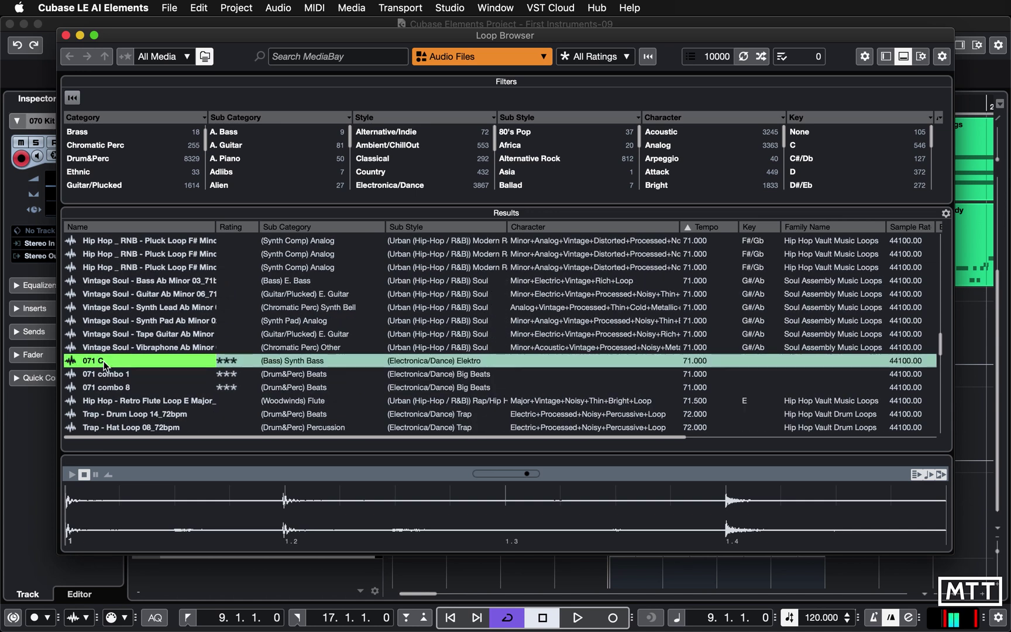
pyautogui.click(123, 375)
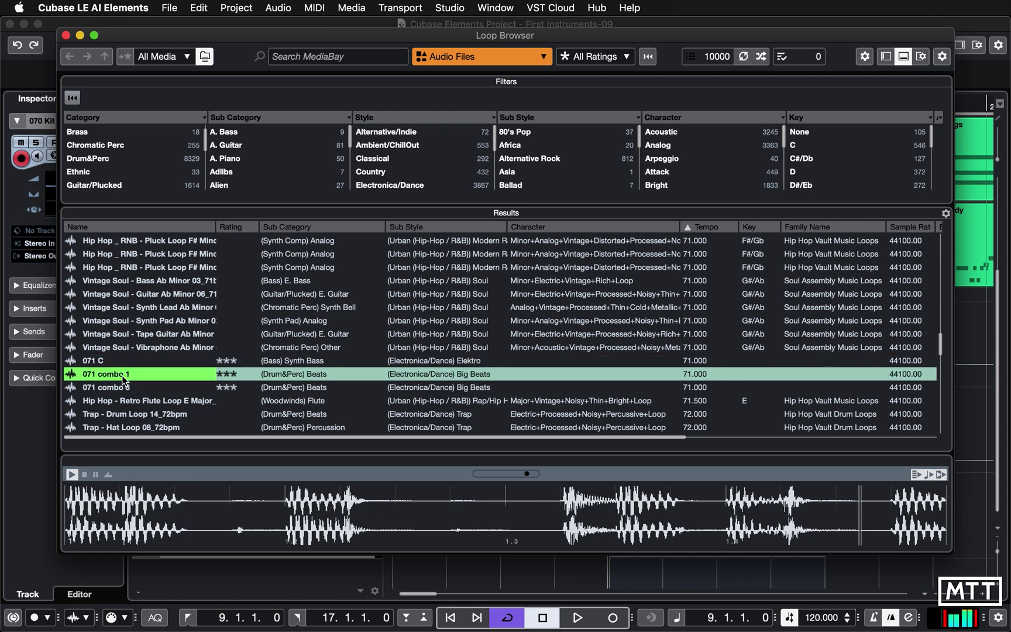
# Audition the 72 BPM loops Mong Frame Drum 05 and Turkish Frame Drum 05
pyautogui.scroll(-4, 143, 386)
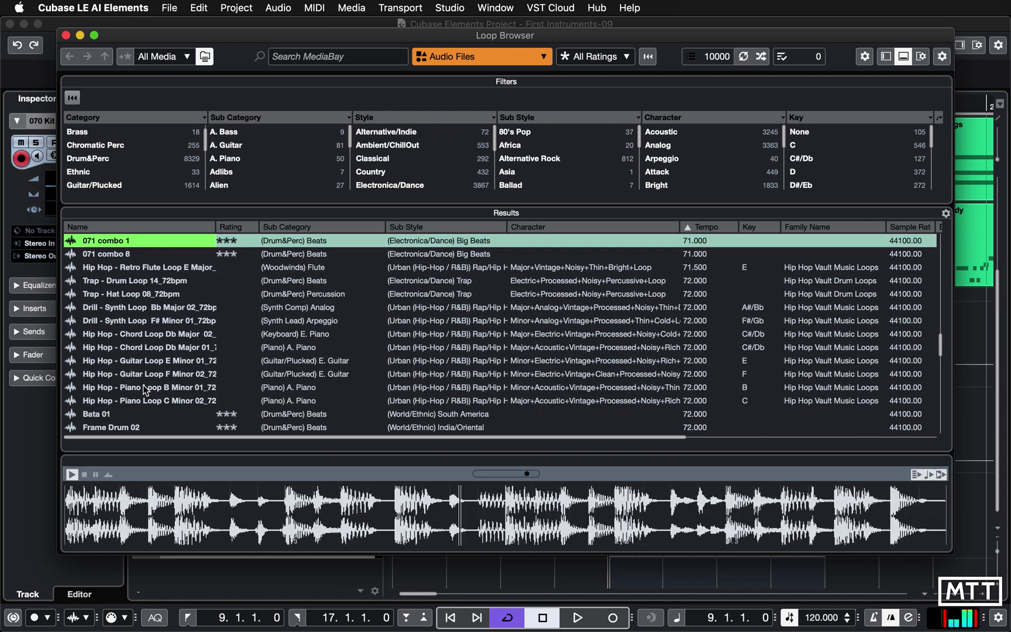
pyautogui.scroll(-5, 145, 390)
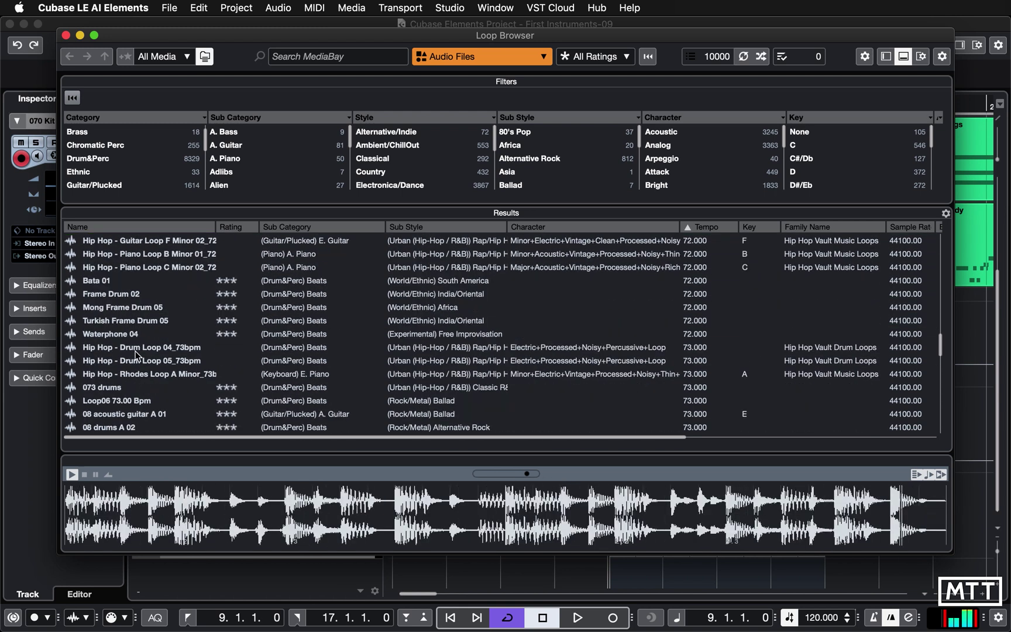
pyautogui.click(123, 308)
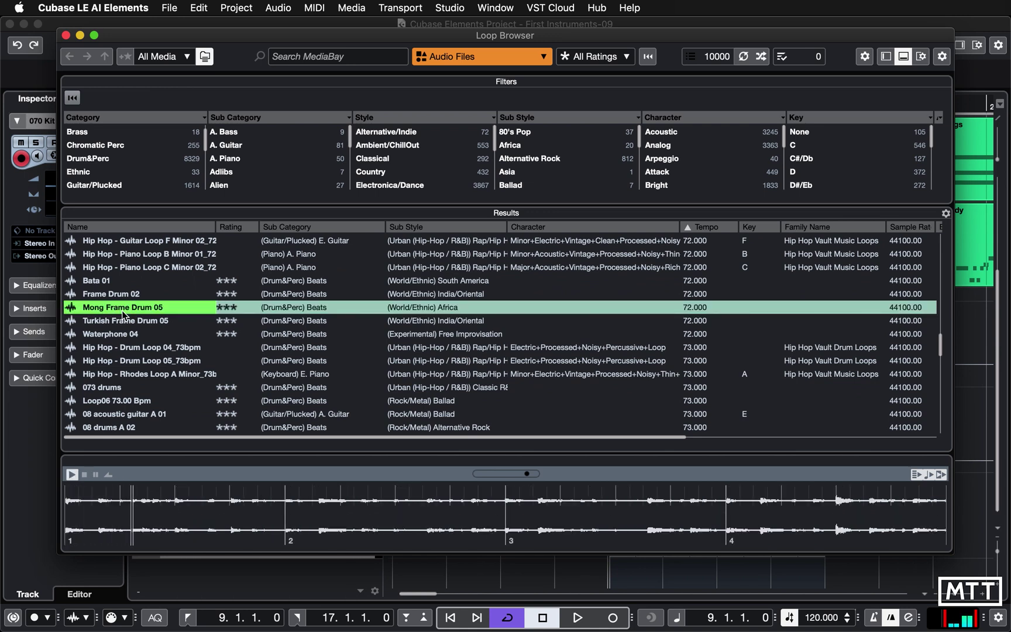
pyautogui.click(126, 322)
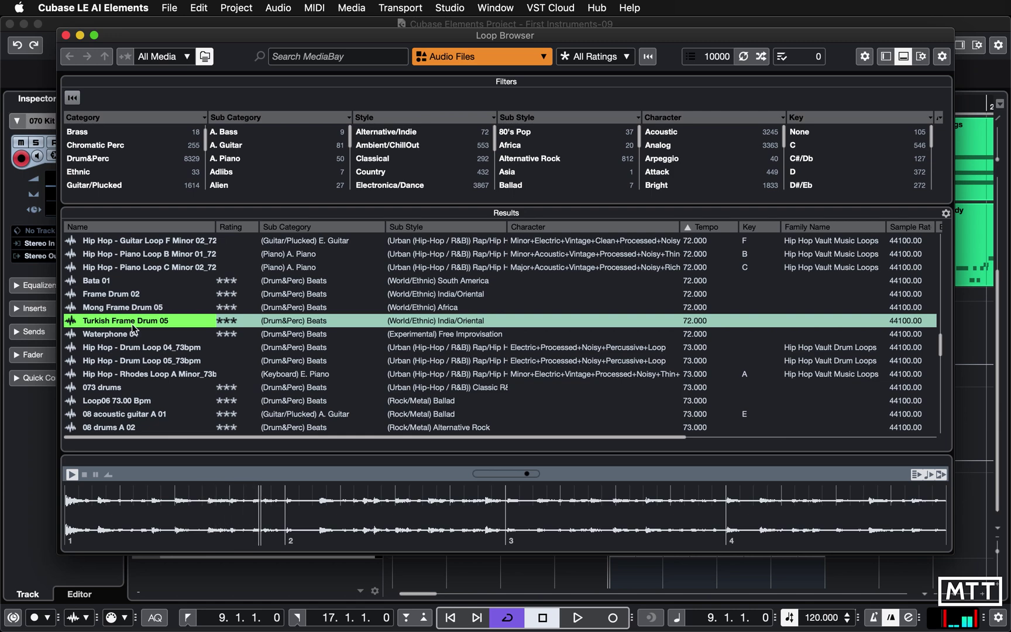
# Browse to the 108 BPM loops and audition Doodling Drums
pyautogui.scroll(-20, 127, 325)
pyautogui.scroll(-20, 583, 320)
pyautogui.scroll(-20, 732, 345)
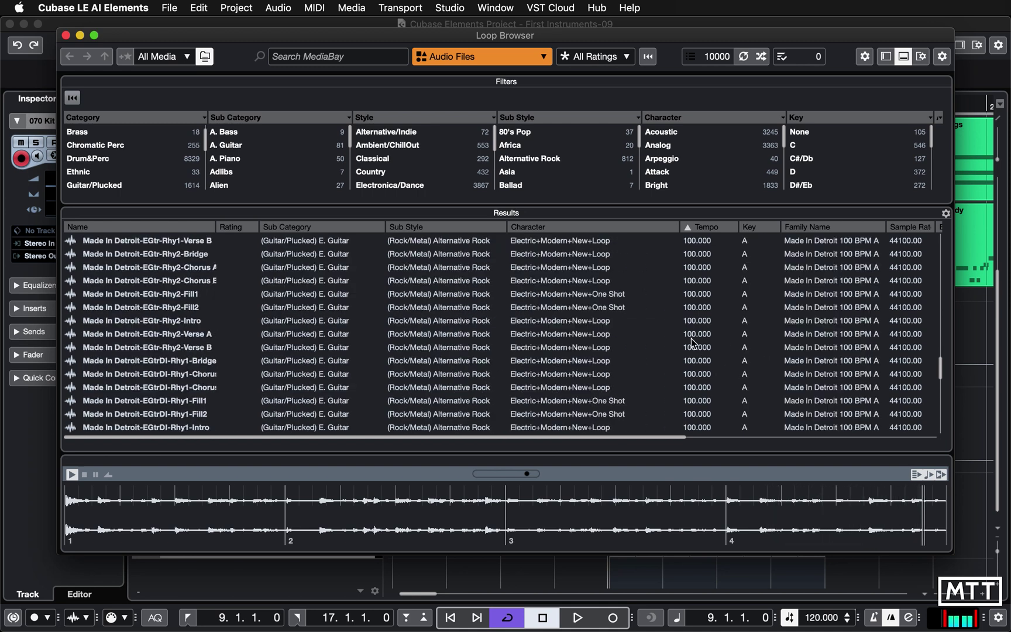
pyautogui.scroll(-20, 699, 352)
pyautogui.scroll(-1, 696, 363)
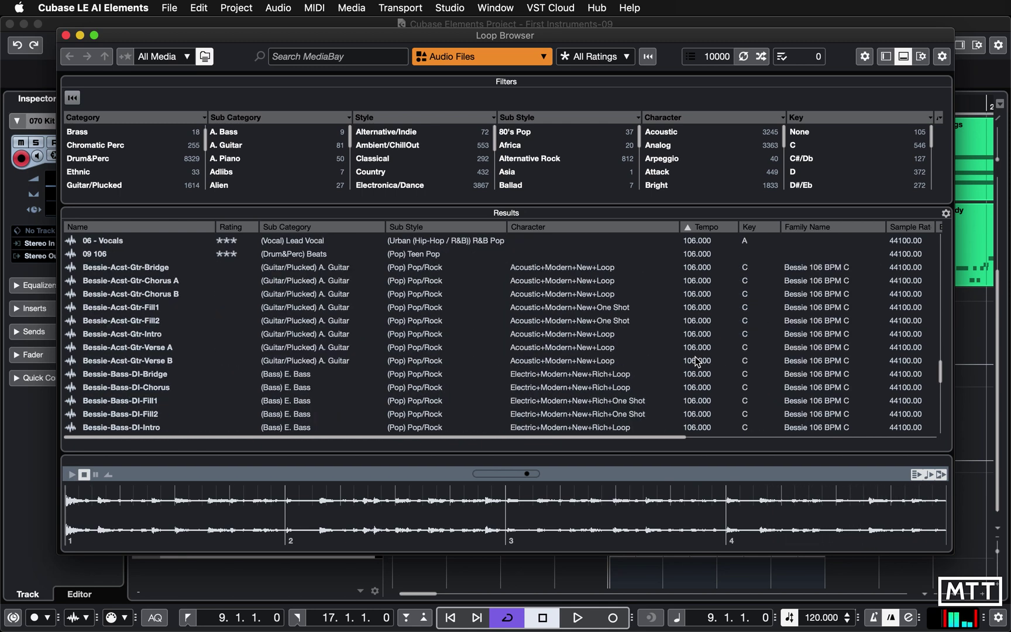
pyautogui.scroll(-20, 696, 362)
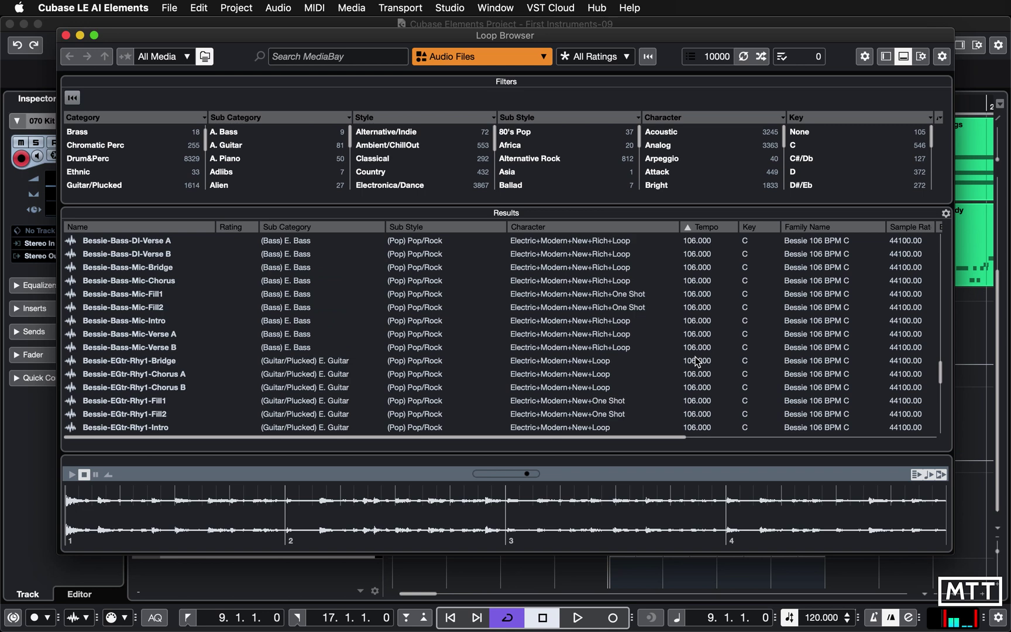
pyautogui.scroll(-5, 696, 361)
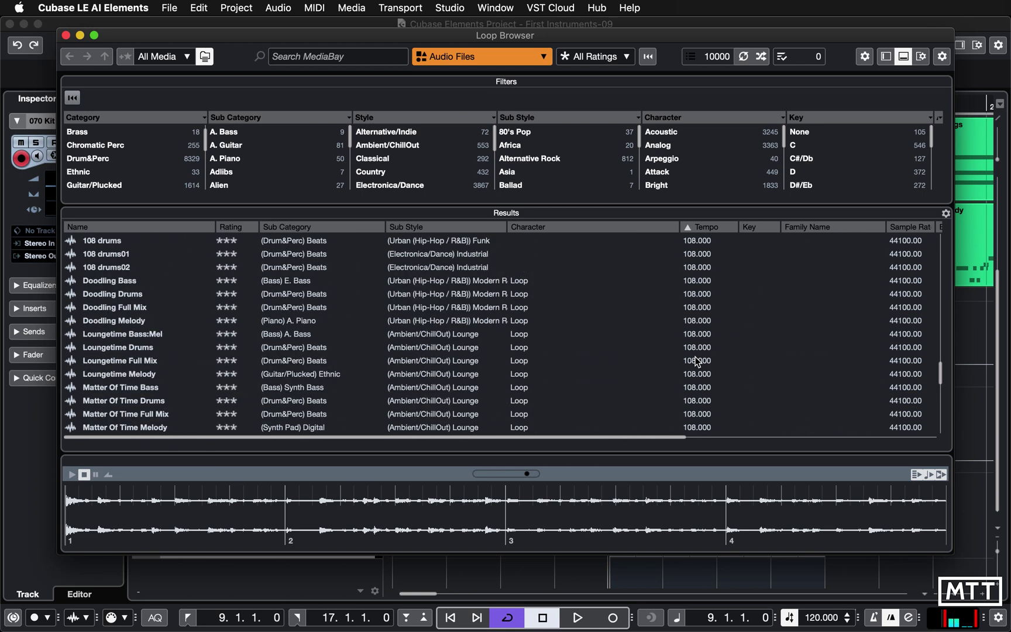
pyautogui.click(98, 271)
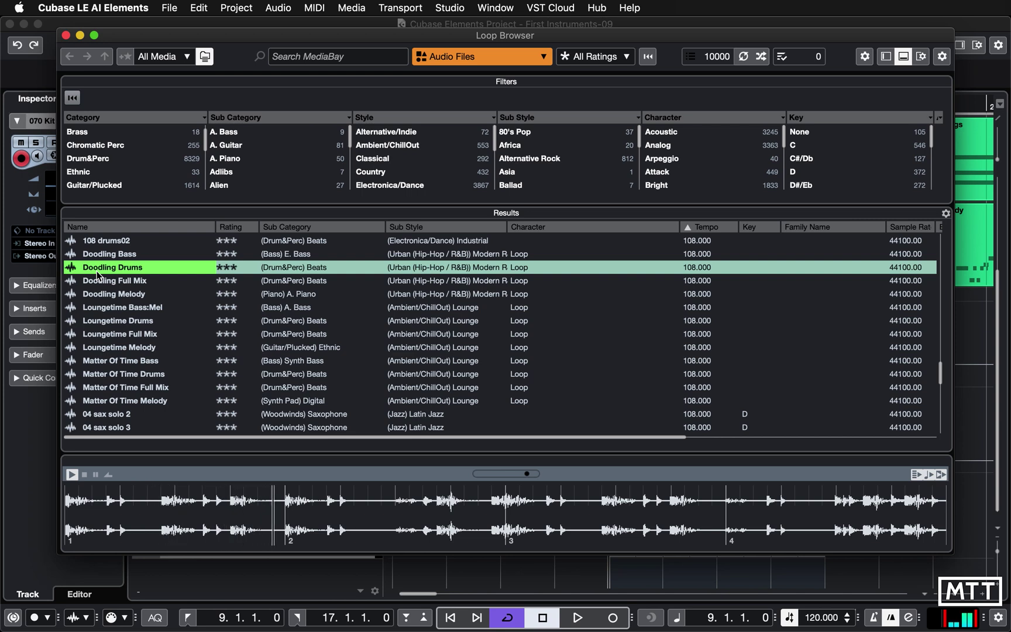
# Audition the 108 BPM loops Doodling Full Mix, Doodling Bass and 108 drums02
pyautogui.click(98, 281)
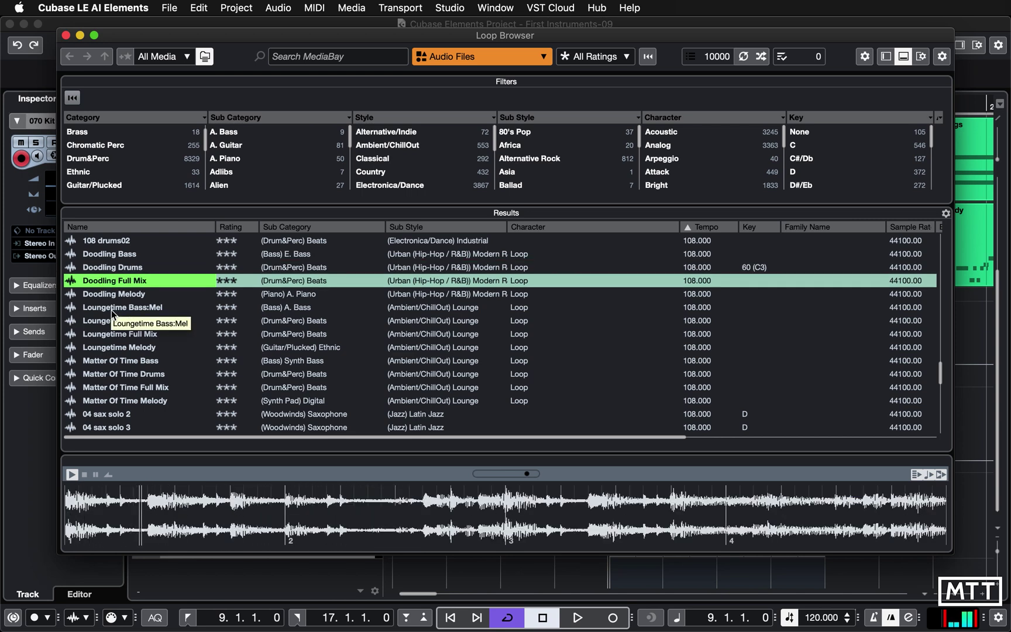
pyautogui.click(121, 253)
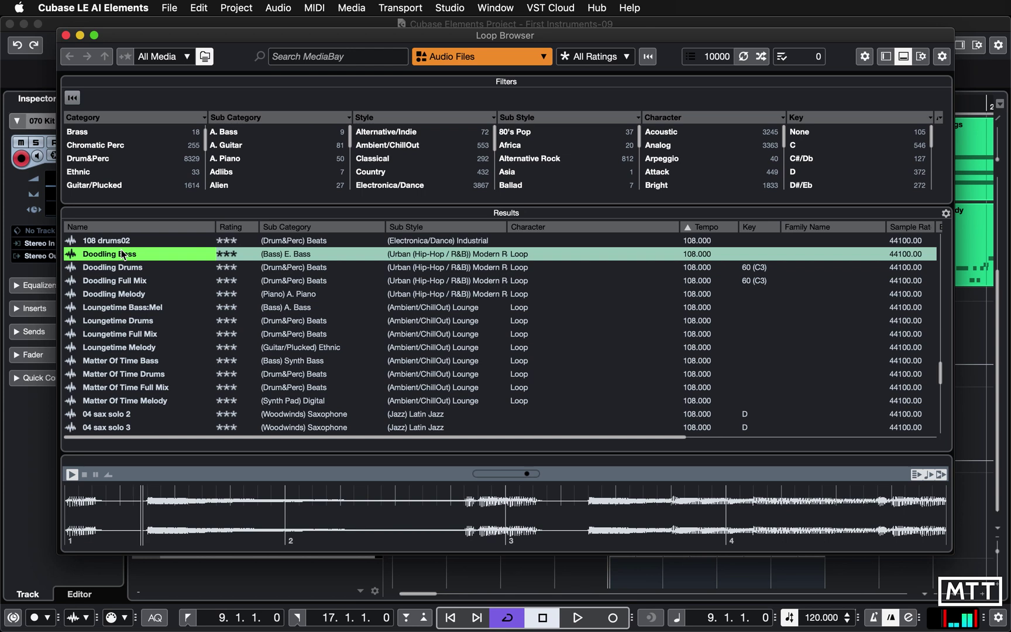
pyautogui.click(113, 241)
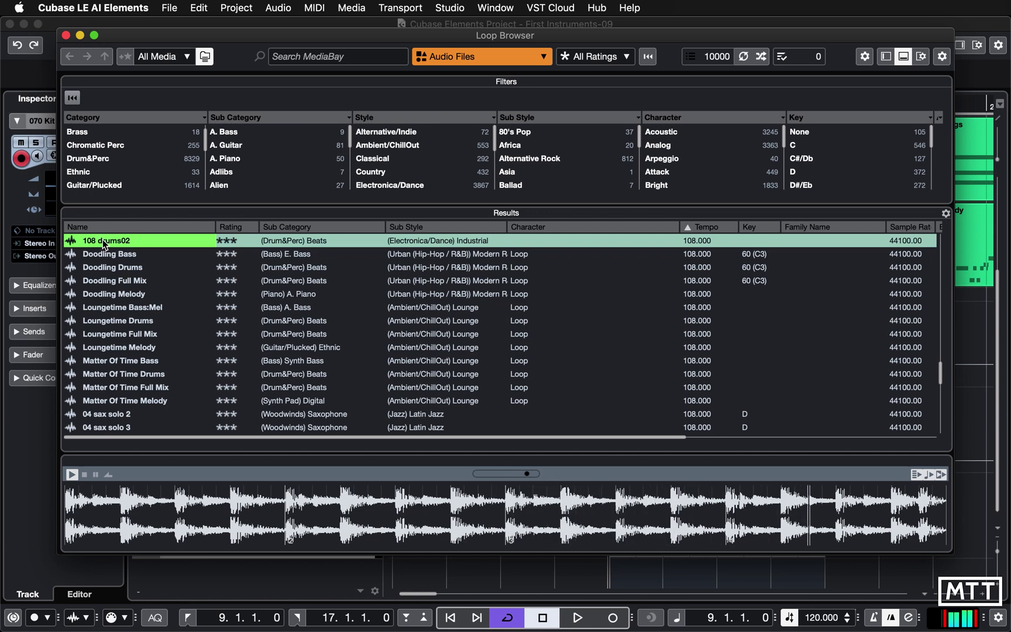
# Insert the 108 drums02 loop on its own track at bar 9, close the Loop Browser and duplicate the event once to fill up to bar 17
pyautogui.doubleClick(104, 242)
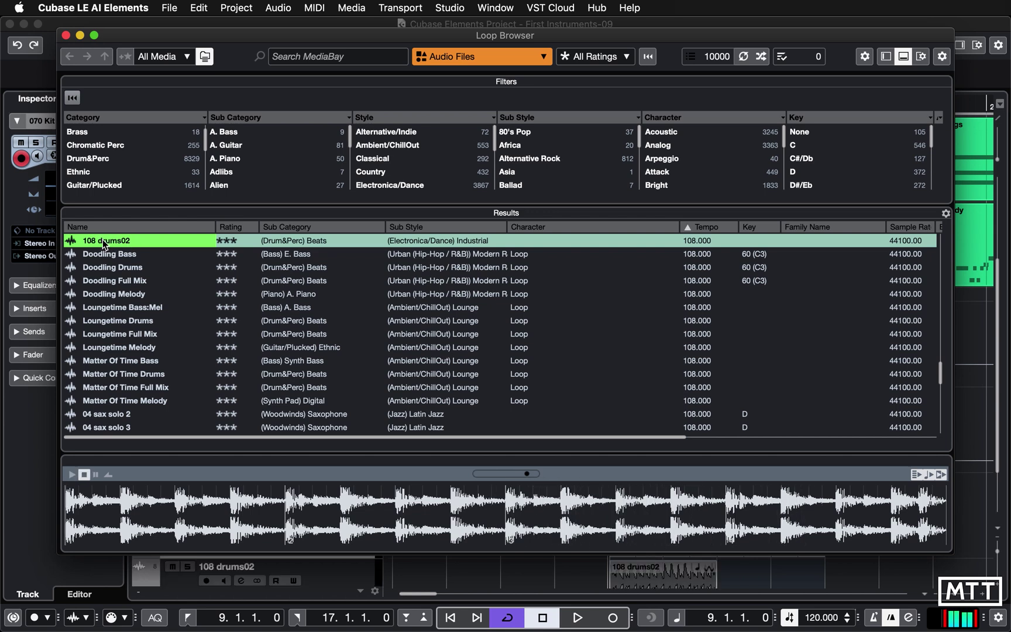
pyautogui.click(66, 36)
pyautogui.scroll(-2, 488, 490)
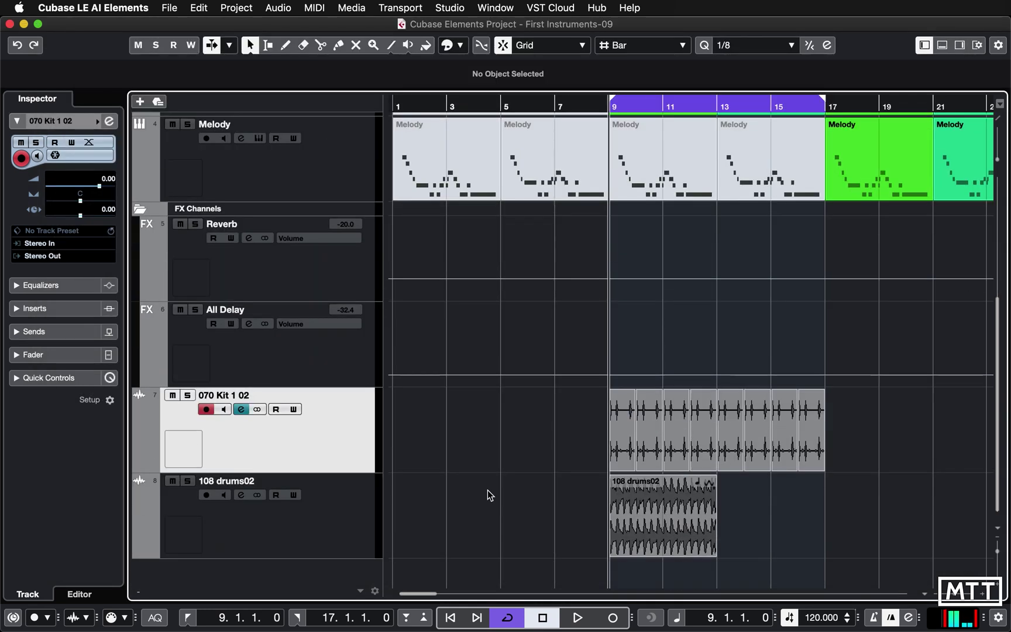
pyautogui.click(670, 524)
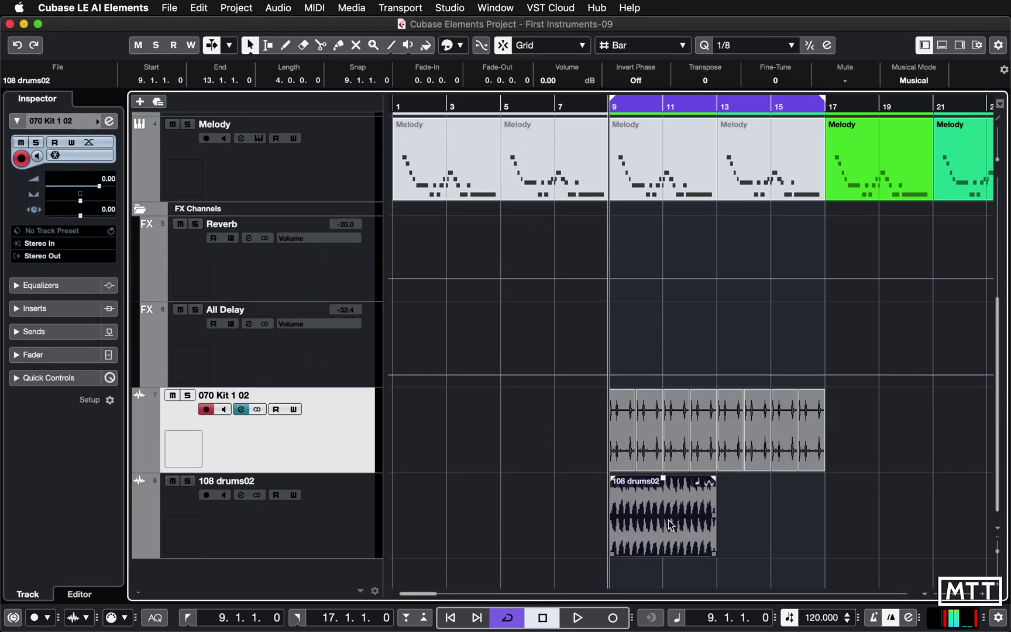
pyautogui.press('super+d')
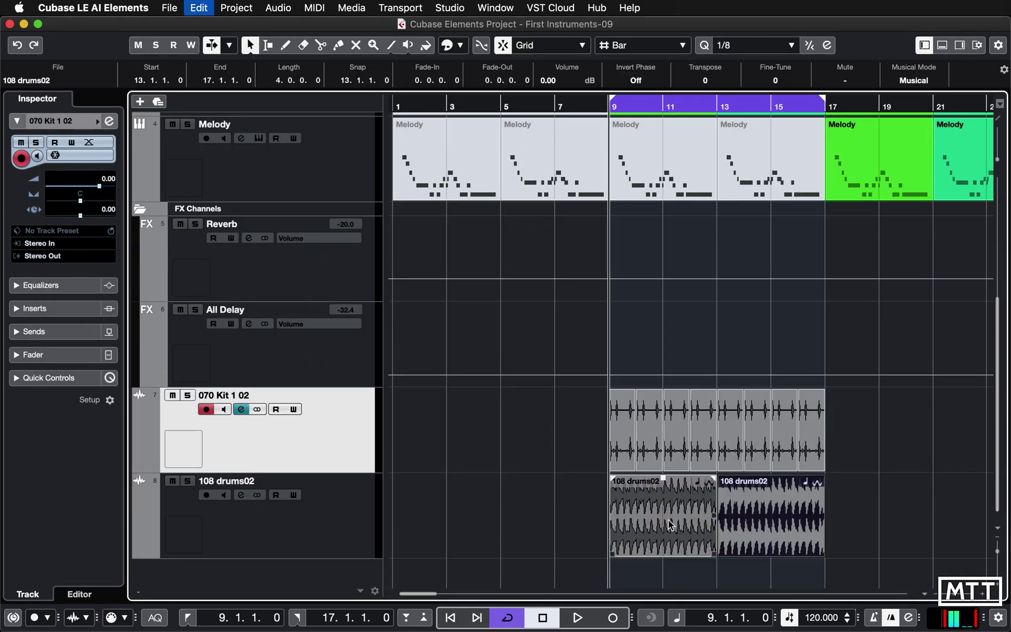
# Lower the 108 drums02 track volume to about -20.7 dB and play the song from the start, jumping to the left locator at bar 9
pyautogui.click(315, 519)
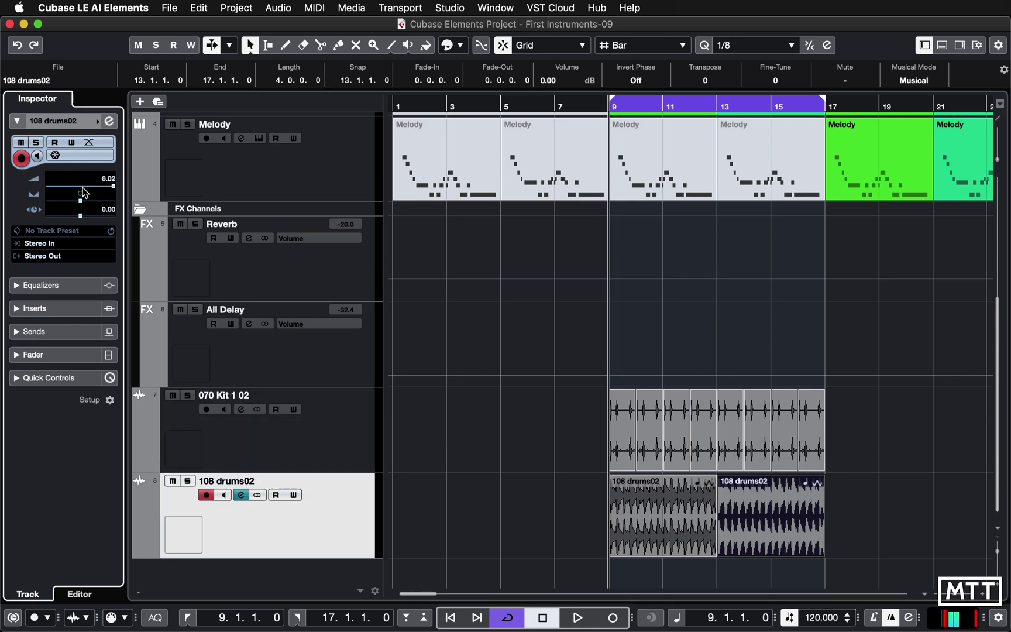
pyautogui.moveTo(113, 189); pyautogui.dragTo(63, 189)
pyautogui.press('Home')
pyautogui.press('space')
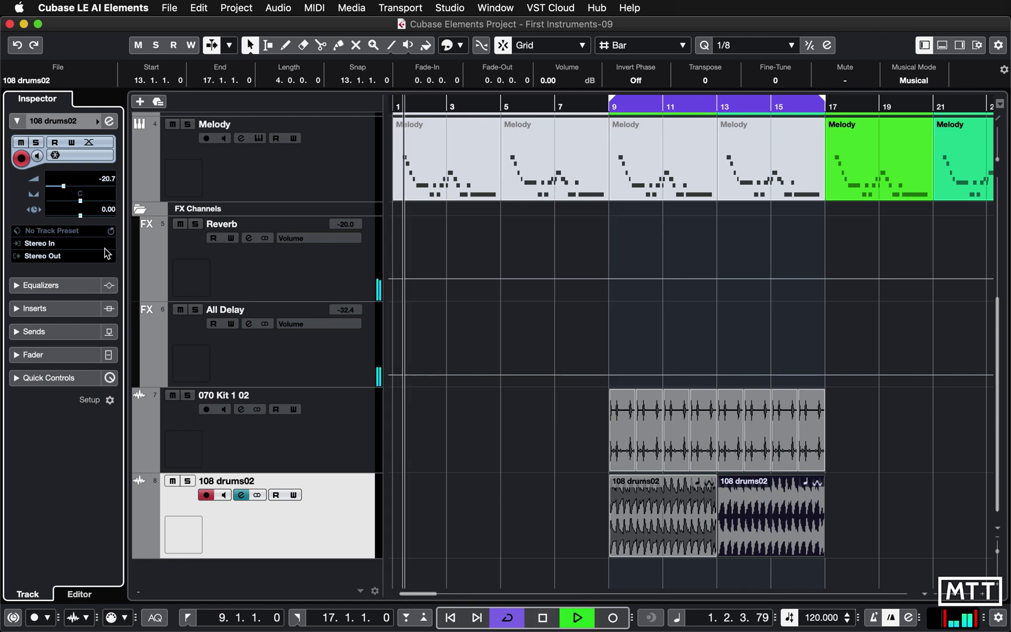
pyautogui.click(187, 617)
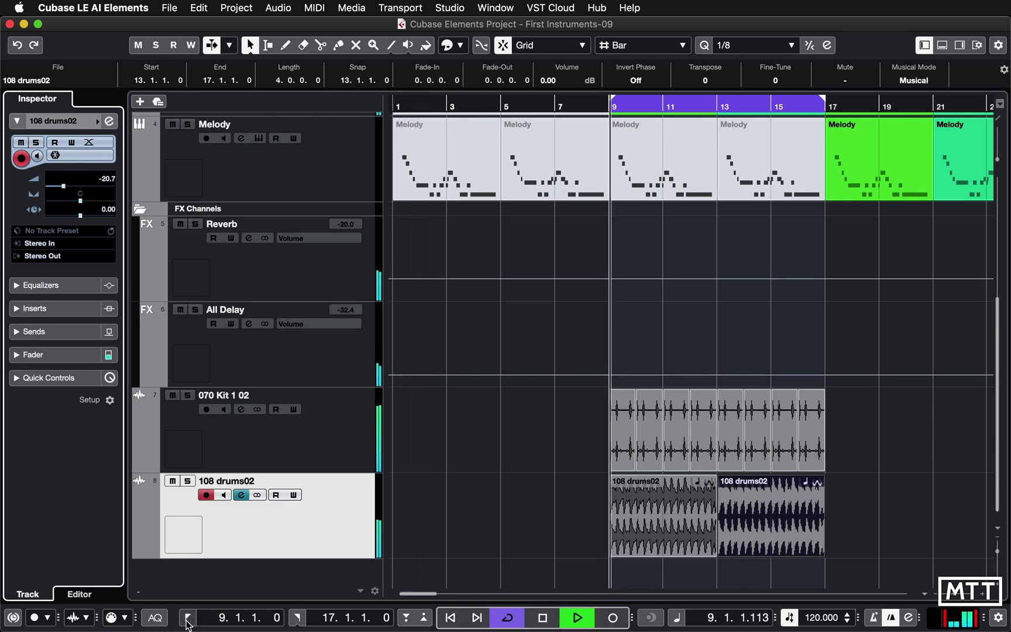
# Mute the 070 Kit 1 02 track during playback, raise the 108 drums02 track volume to about -16.7 dB and stop playback
pyautogui.click(169, 397)
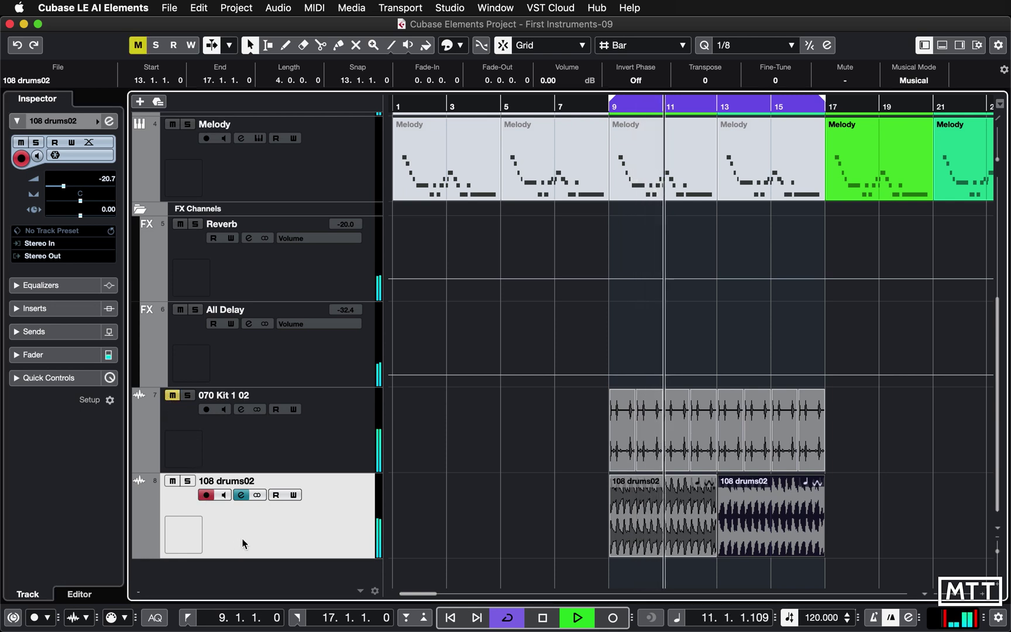
pyautogui.moveTo(64, 186)
pyautogui.mouseDown()
pyautogui.moveTo(80, 187)
pyautogui.moveTo(69, 187)
pyautogui.mouseUp()
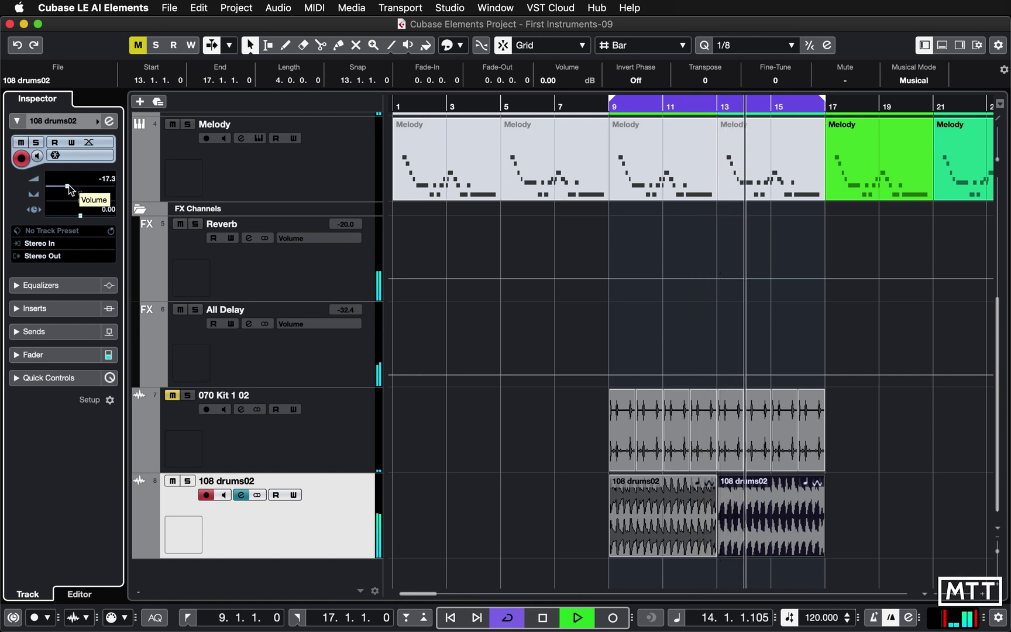
pyautogui.press('space')
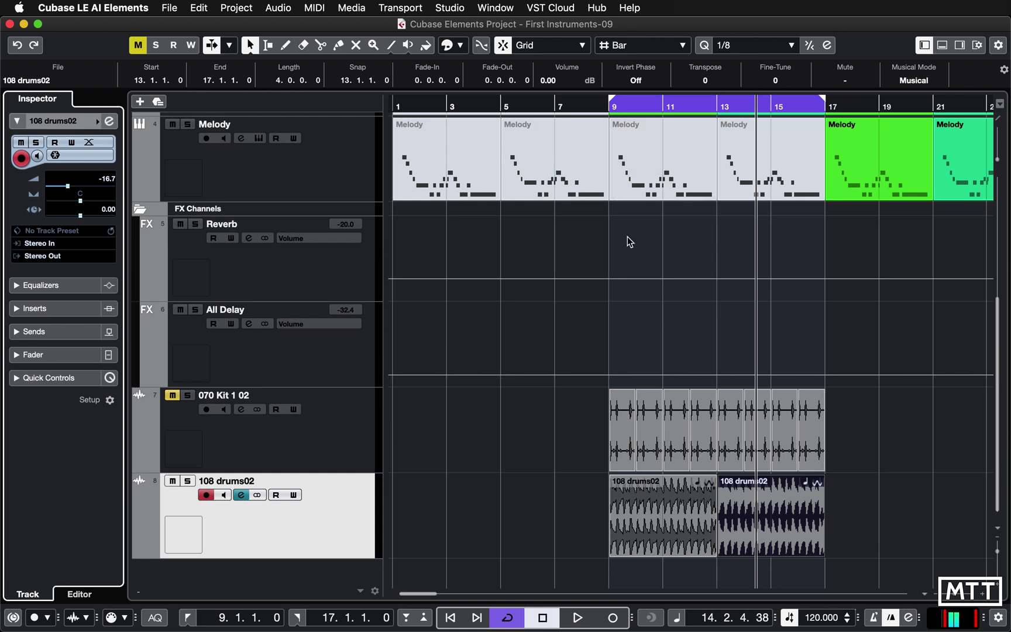
pyautogui.scroll(5, 627, 236)
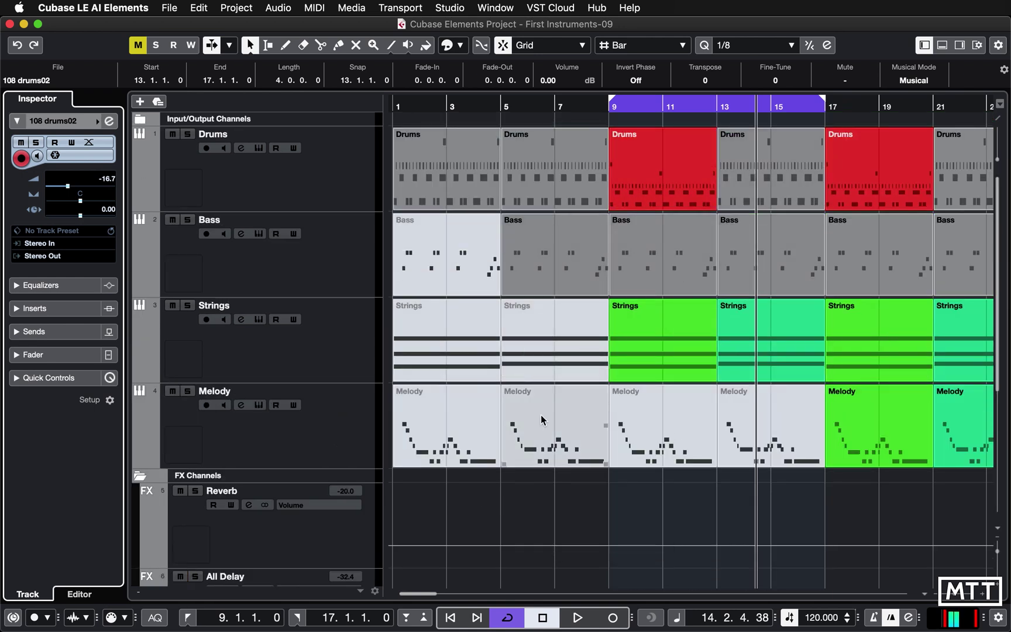
pyautogui.scroll(-5, 542, 419)
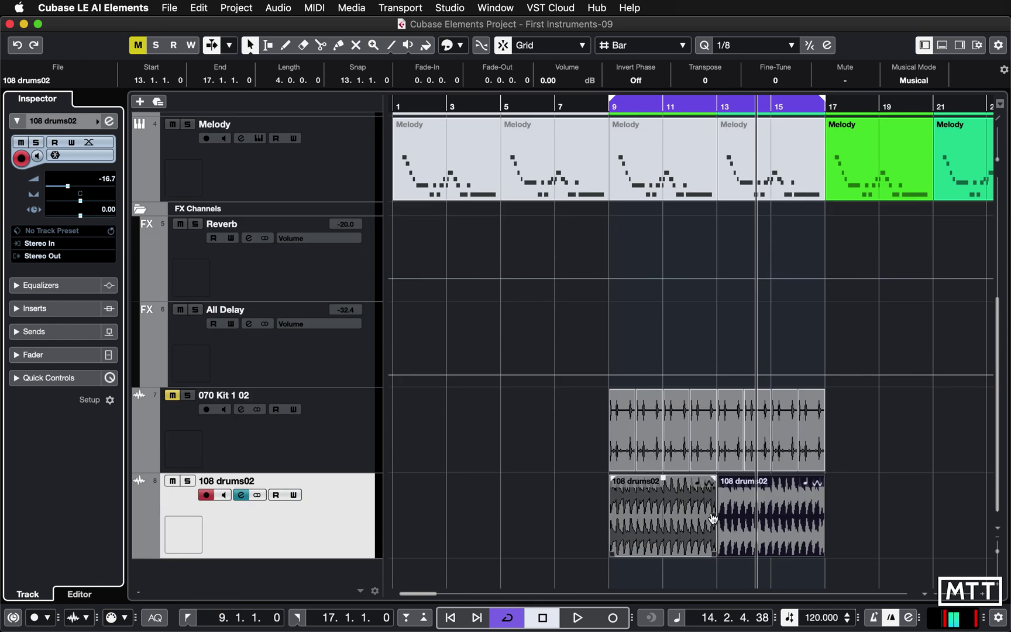